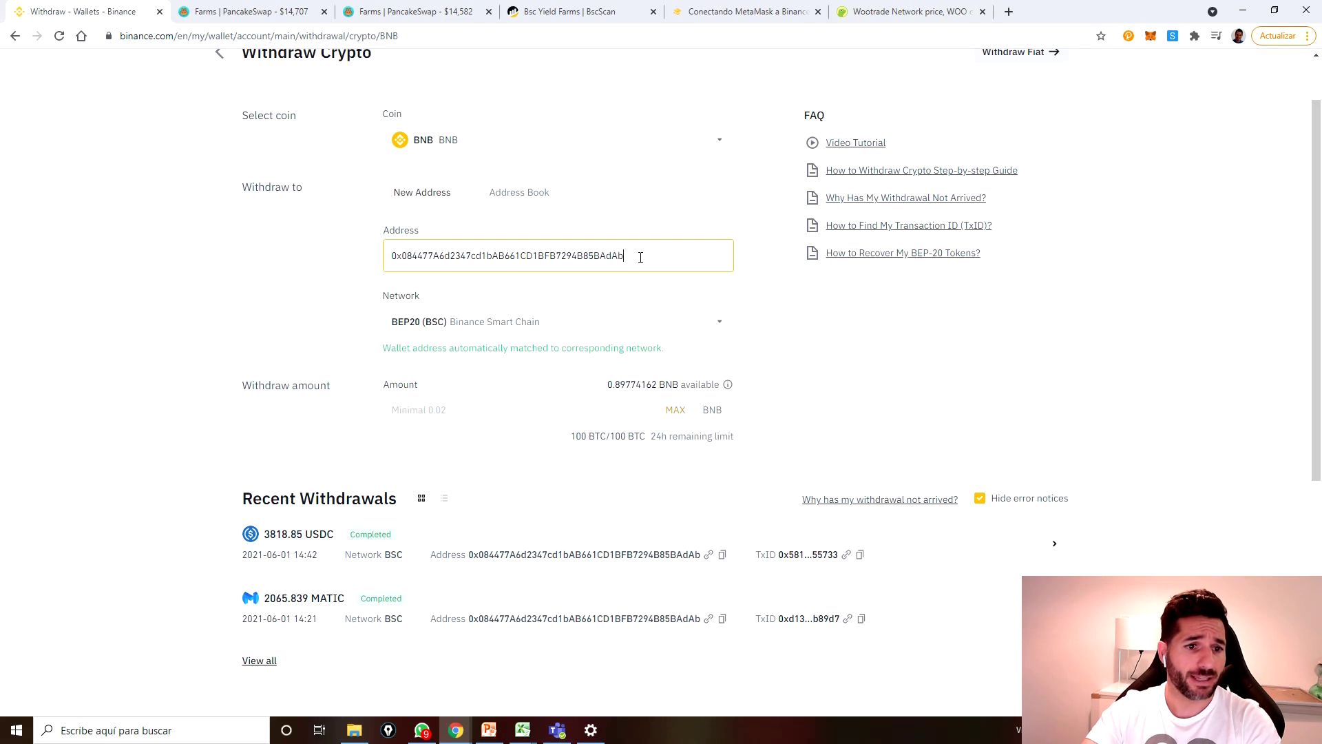
Compare the last characters of the withdrawal address with the account address in the MetaMask wallet.
{"action": "left_click_drag", "start_coordinate": [640, 257], "coordinate": [608, 262]}
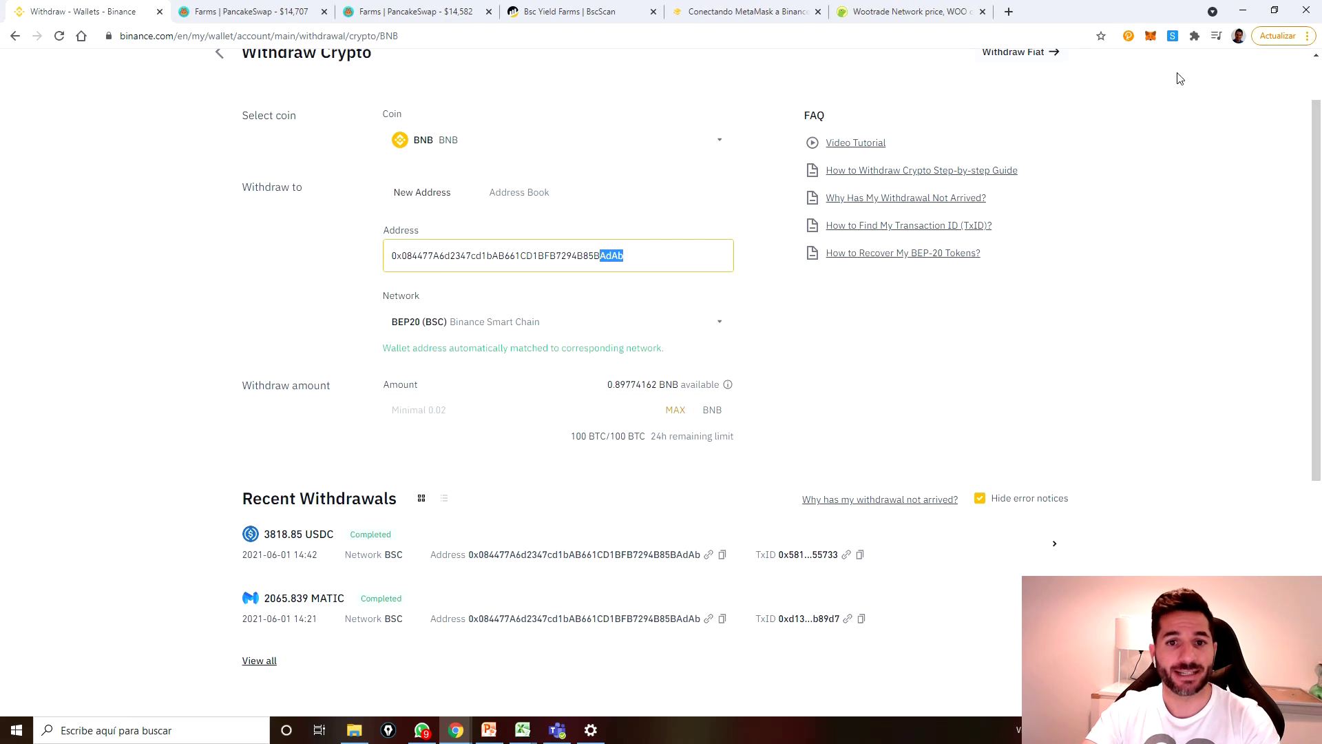
{"action": "key", "text": "alt+shift+m"}
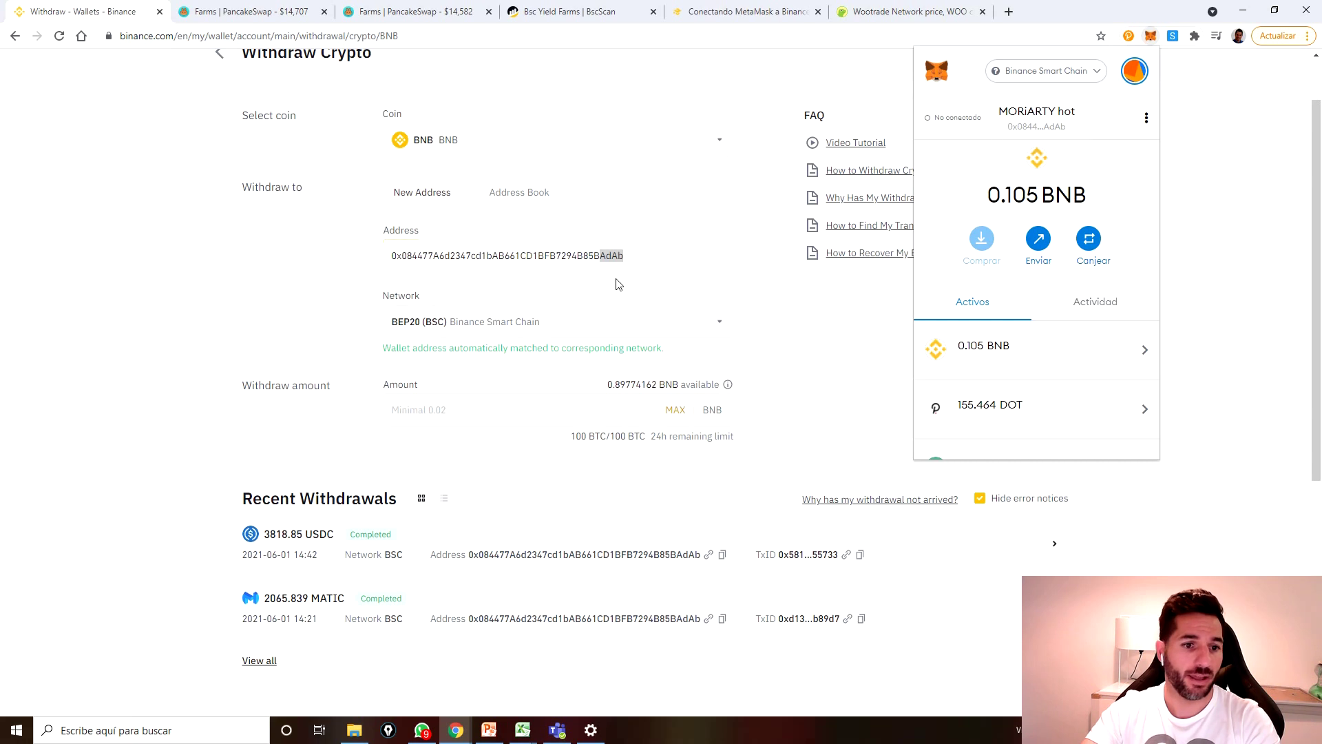
{"action": "left_click", "coordinate": [816, 328]}
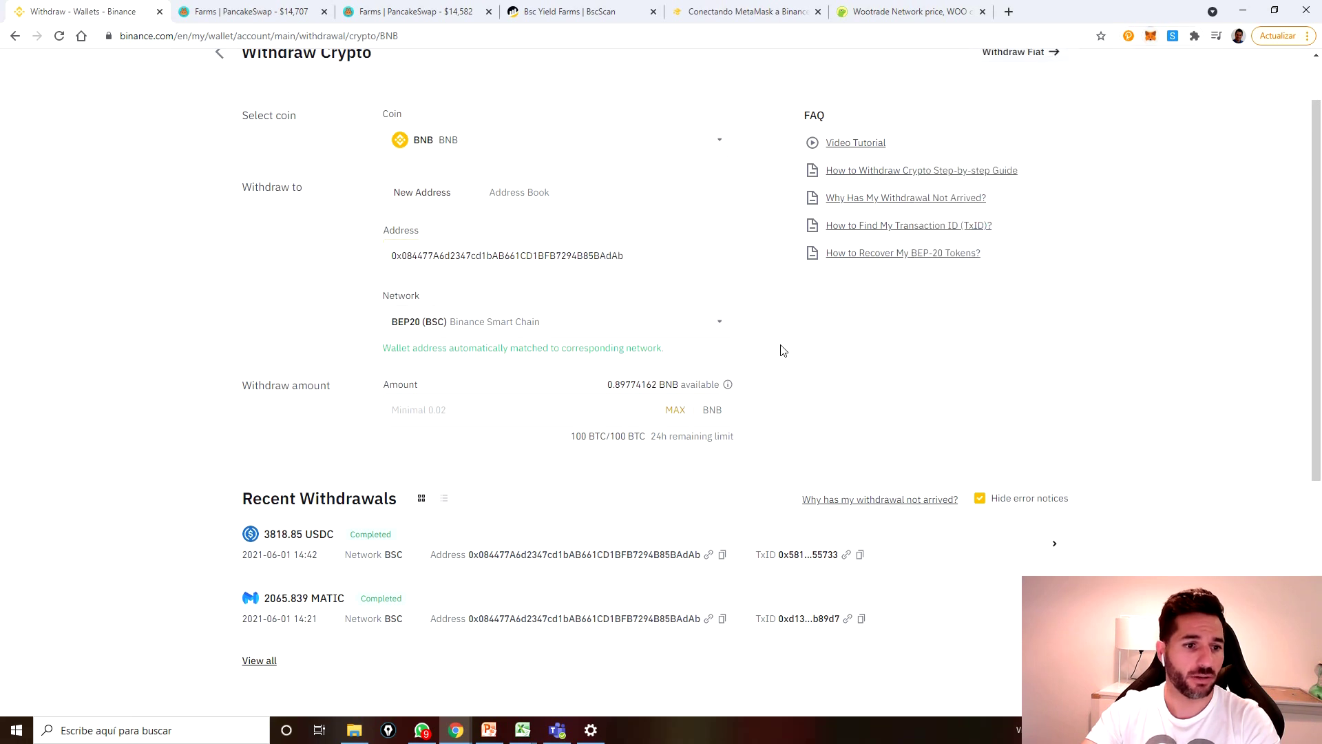
Request a withdrawal of the maximum available BNB, 0.89774162, and confirm BSC as the transfer network.
{"action": "left_click", "coordinate": [675, 411]}
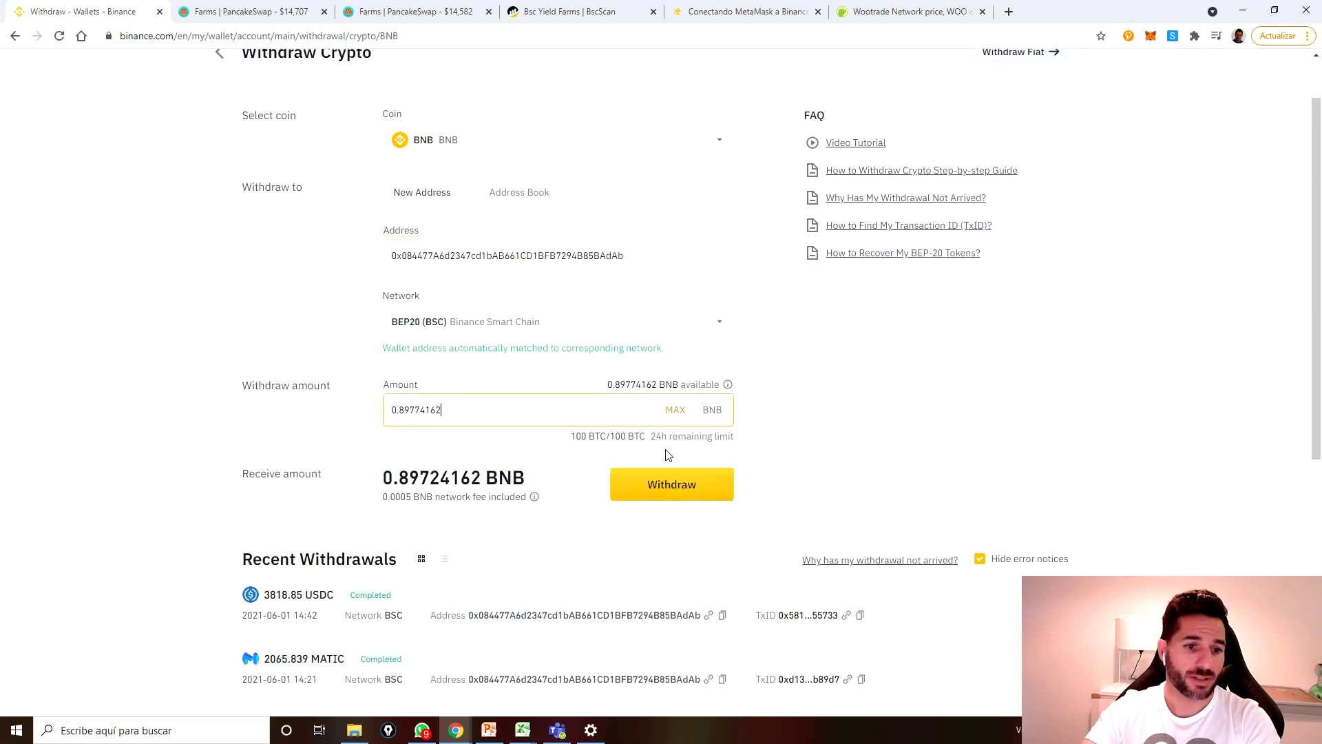
{"action": "left_click", "coordinate": [683, 493]}
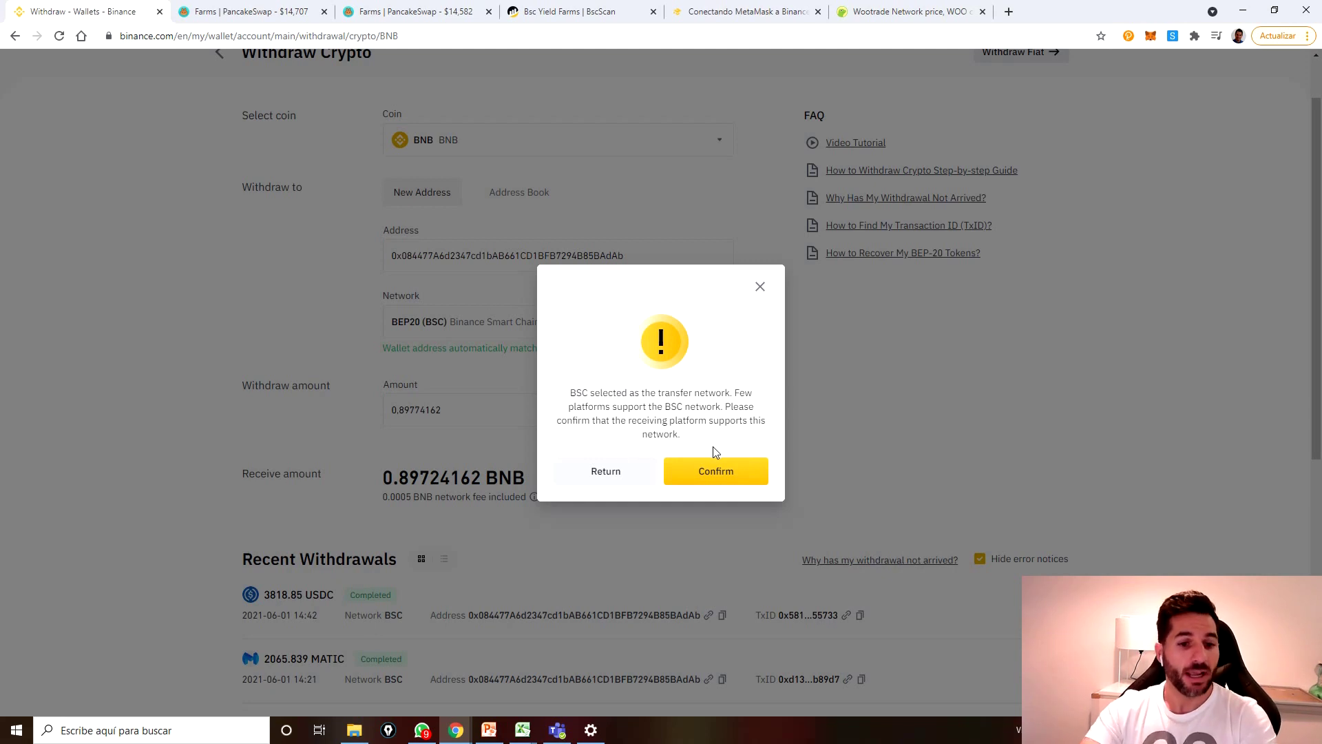
{"action": "left_click", "coordinate": [724, 475]}
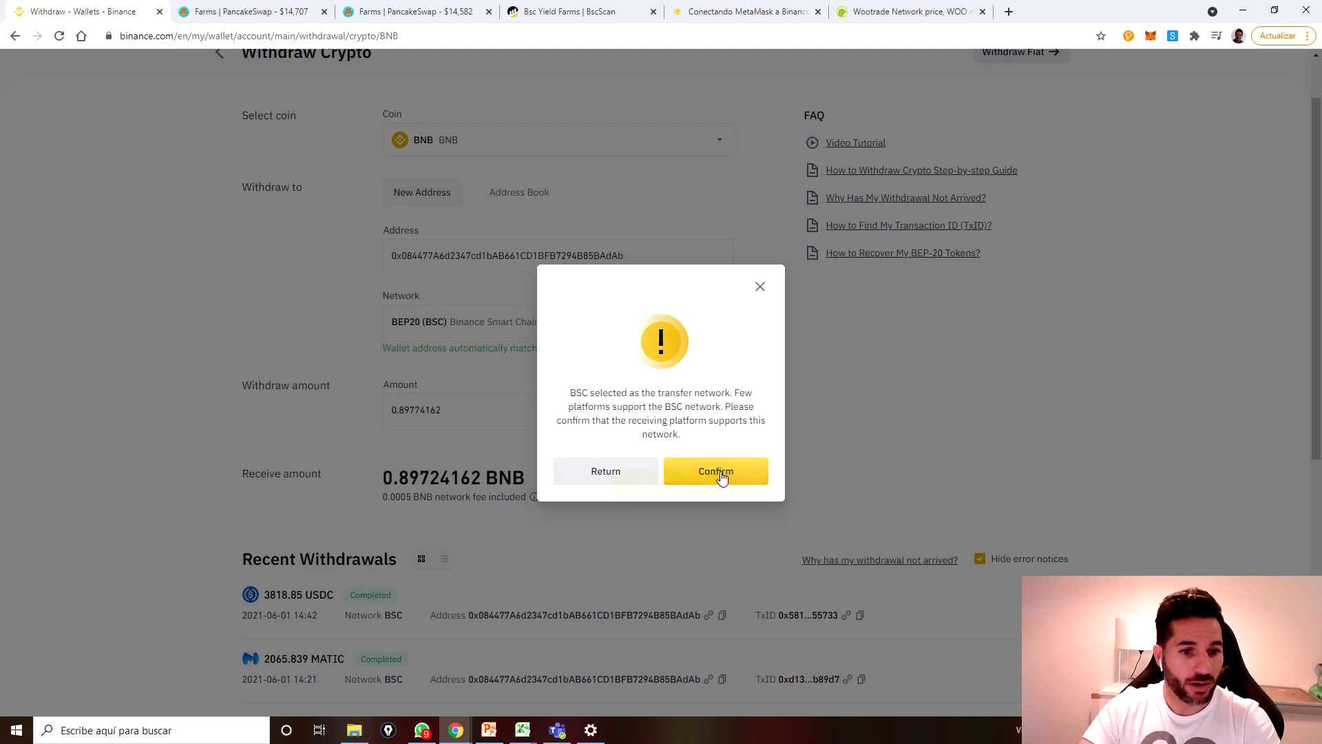
{"action": "left_click", "coordinate": [714, 479]}
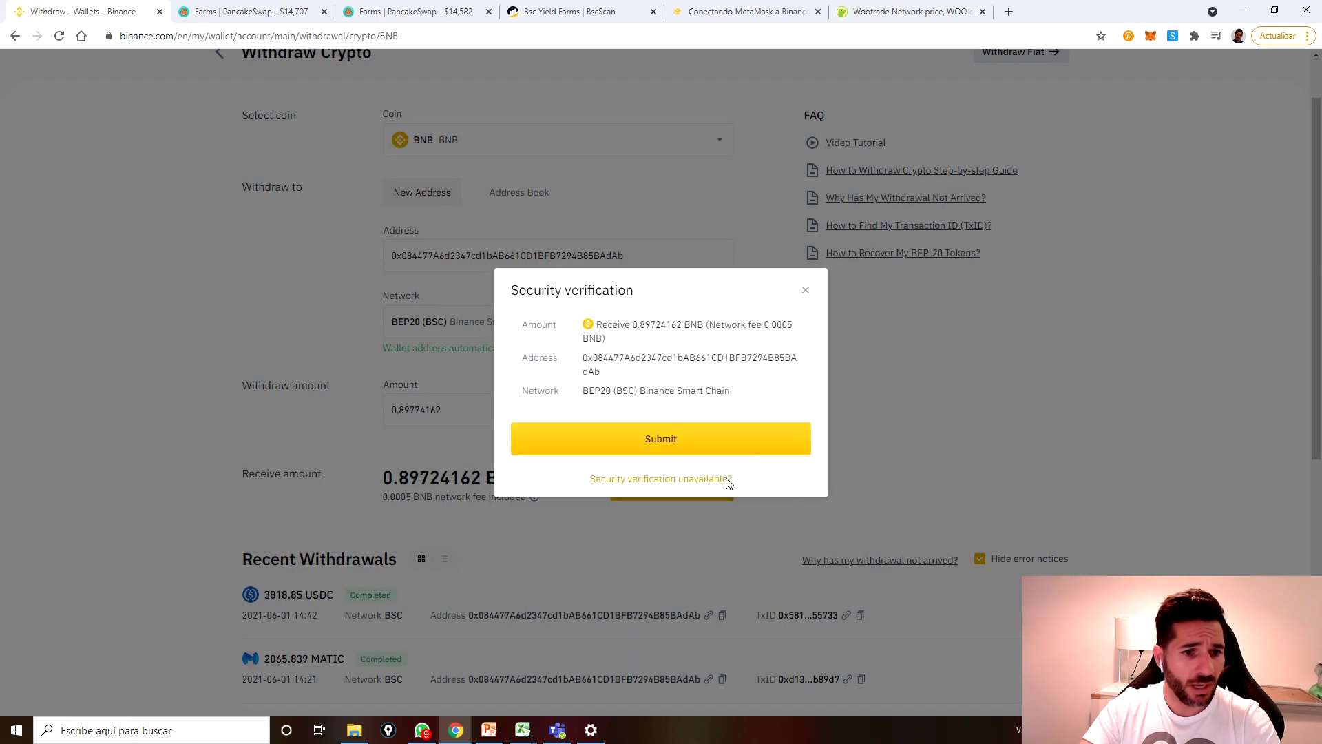
Enter the e-mail and Google verification codes, submit the BNB withdrawal and complete the request.
{"action": "left_click", "coordinate": [767, 390]}
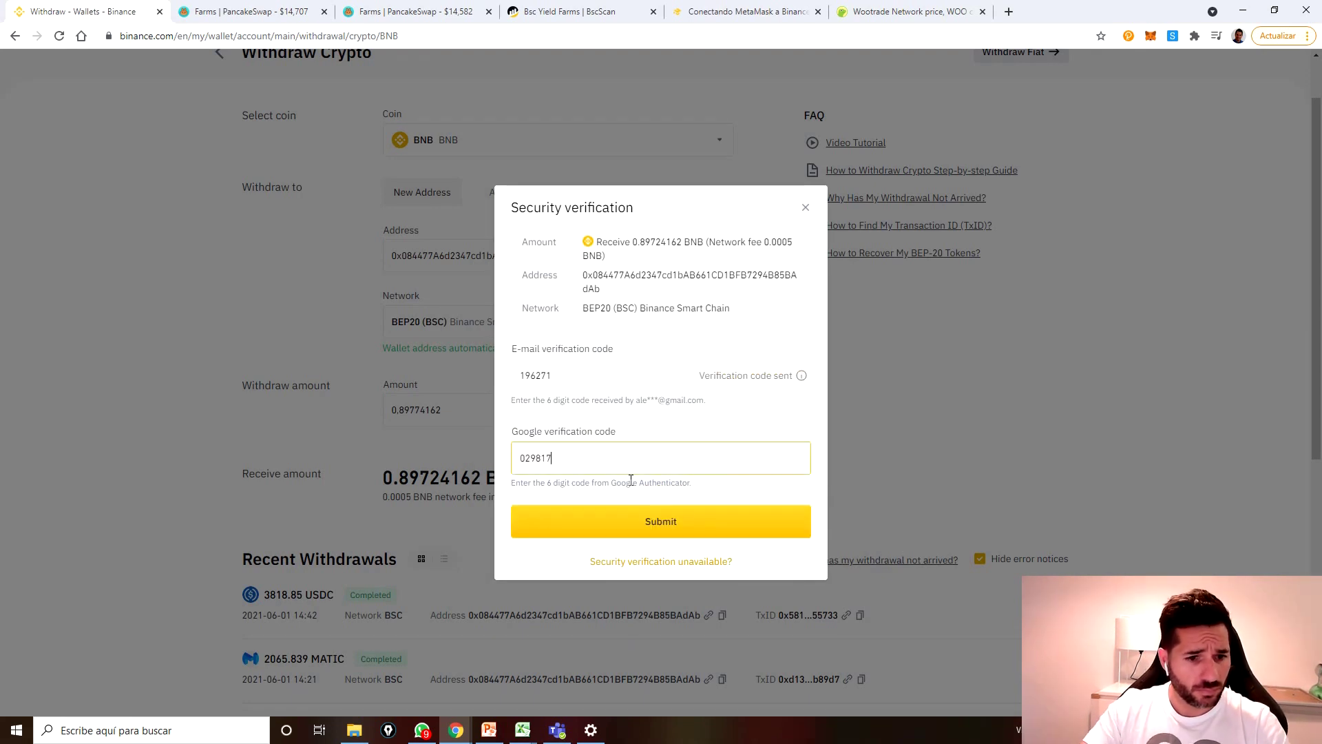
{"action": "left_click", "coordinate": [694, 523]}
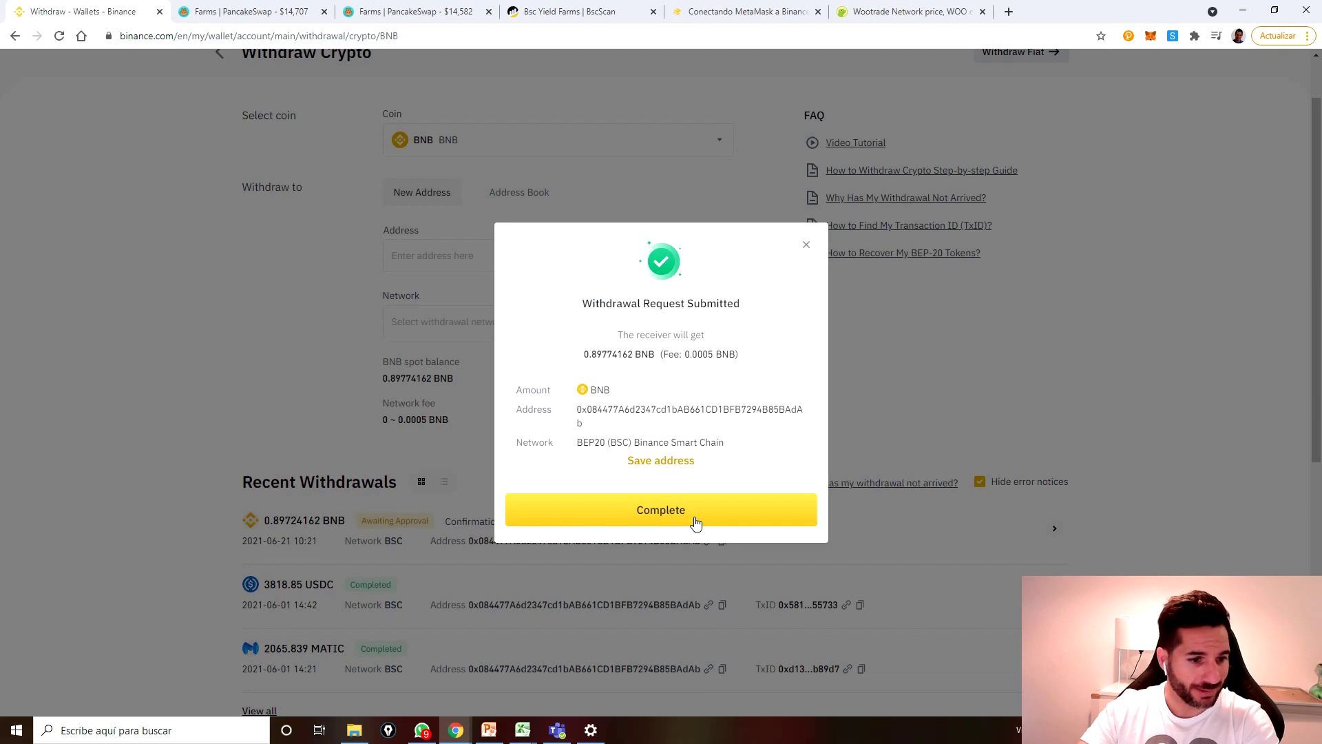
{"action": "left_click", "coordinate": [695, 523]}
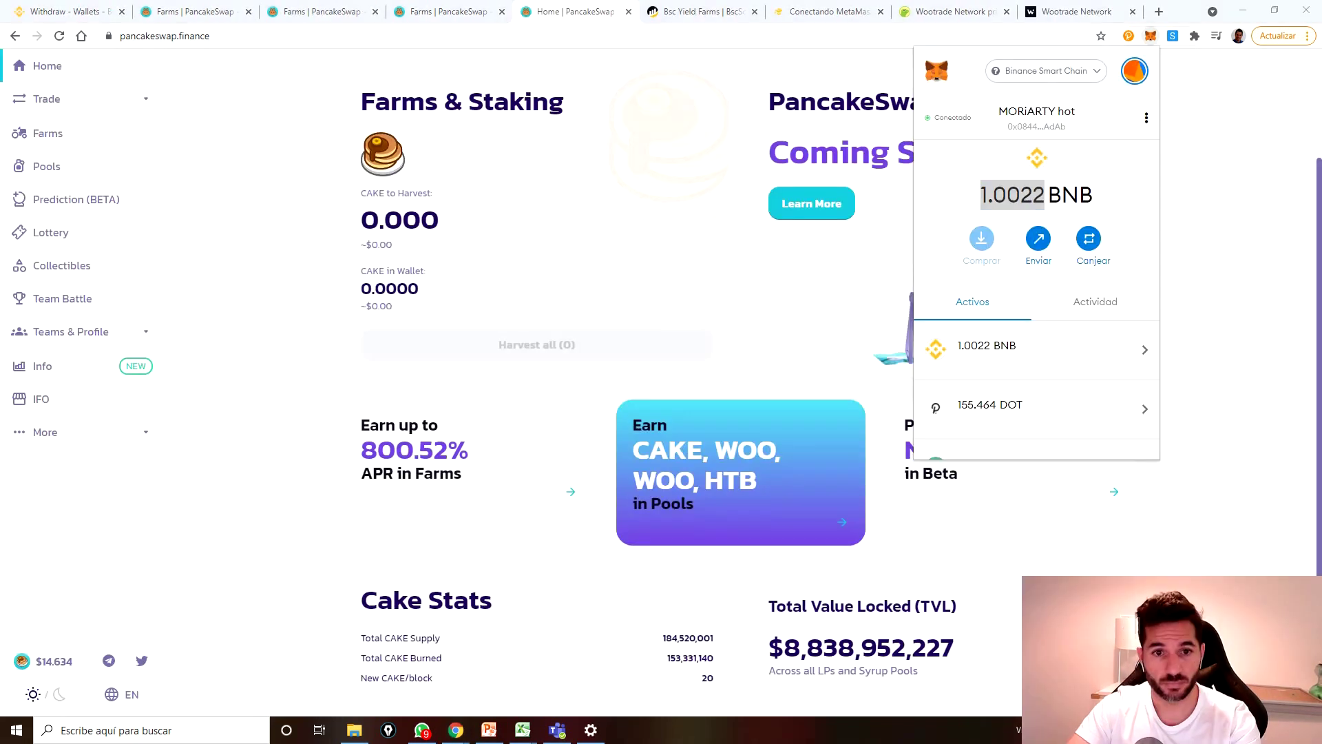
Check the BNB balance in the MetaMask wallet while on the PancakeSwap site.
{"action": "left_click", "coordinate": [1116, 378]}
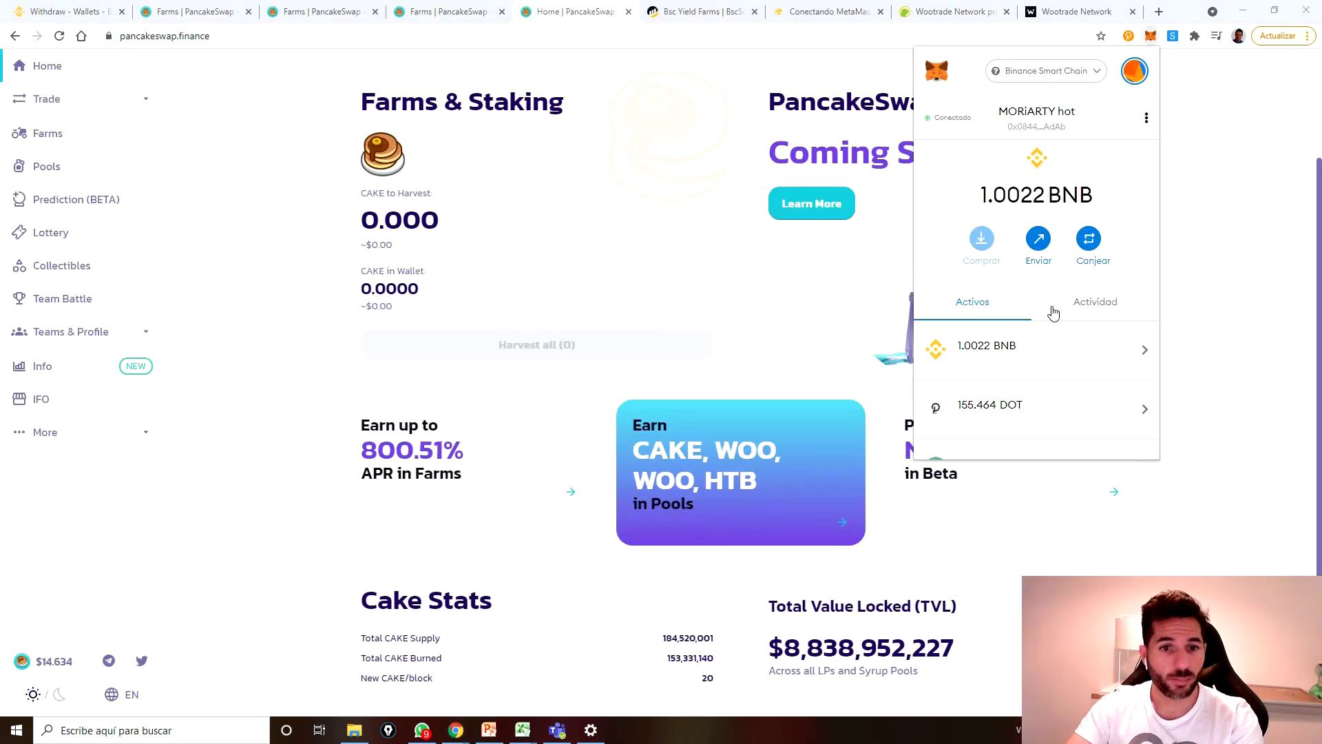
{"action": "left_click_drag", "start_coordinate": [981, 197], "coordinate": [582, 273]}
{"action": "left_click", "coordinate": [228, 249]}
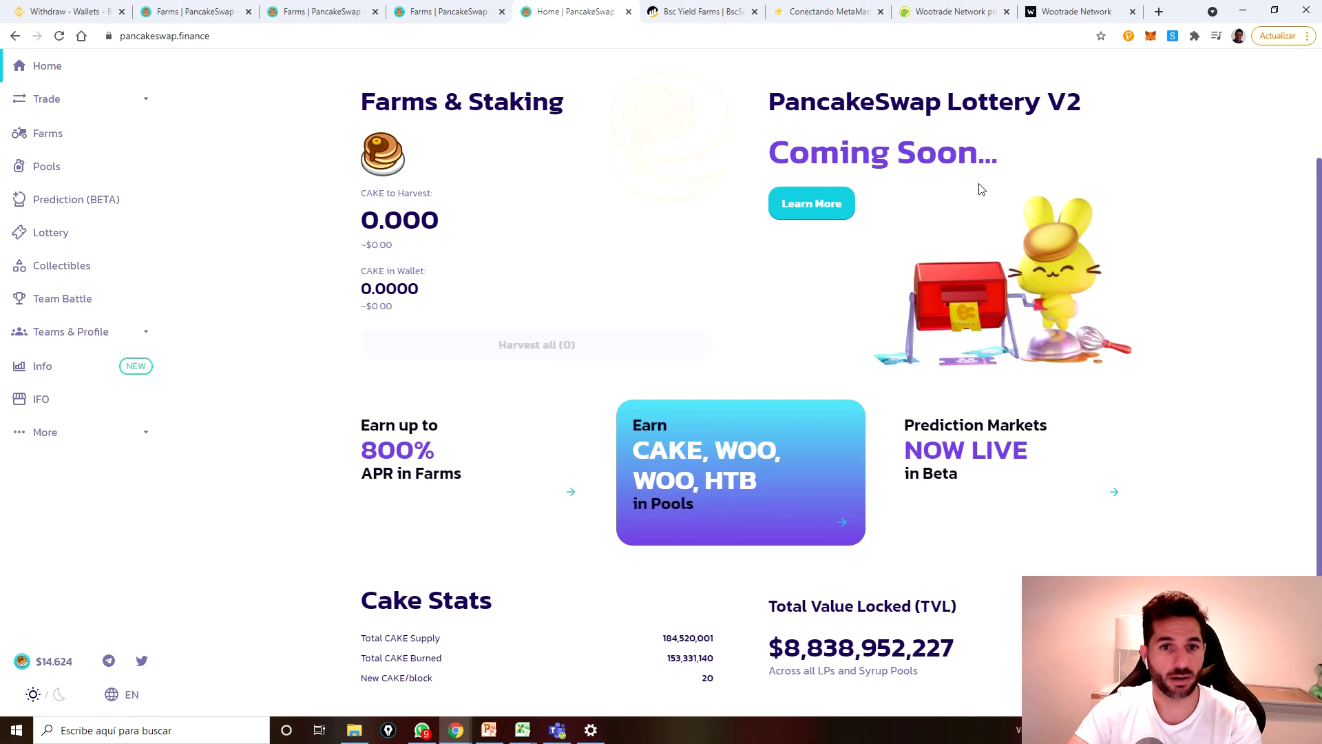
Open PancakeSwap's Farms page and examine the CAKE-BNB farm's ROI table, including the CAKE earned per $1,000.
{"action": "scroll", "coordinate": [224, 349], "scroll_direction": "up", "scroll_amount": 2}
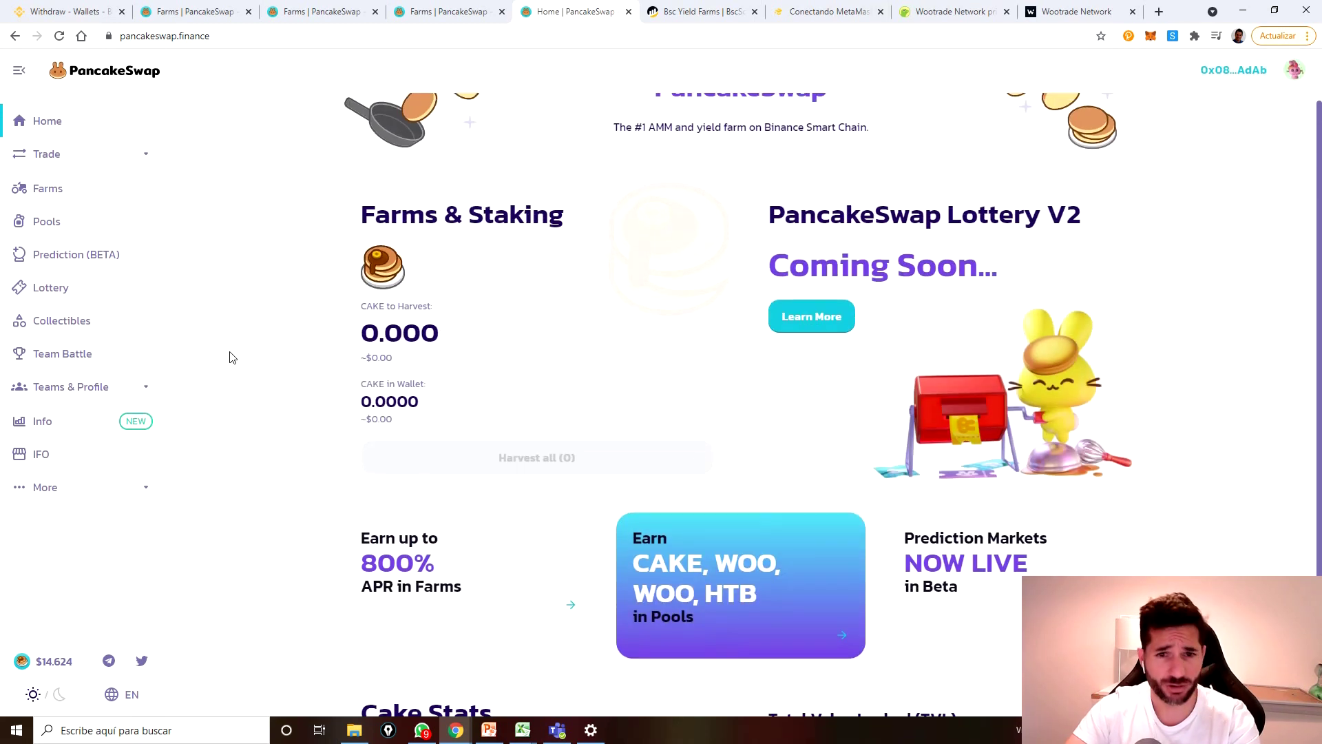
{"action": "scroll", "coordinate": [241, 353], "scroll_direction": "up", "scroll_amount": 1}
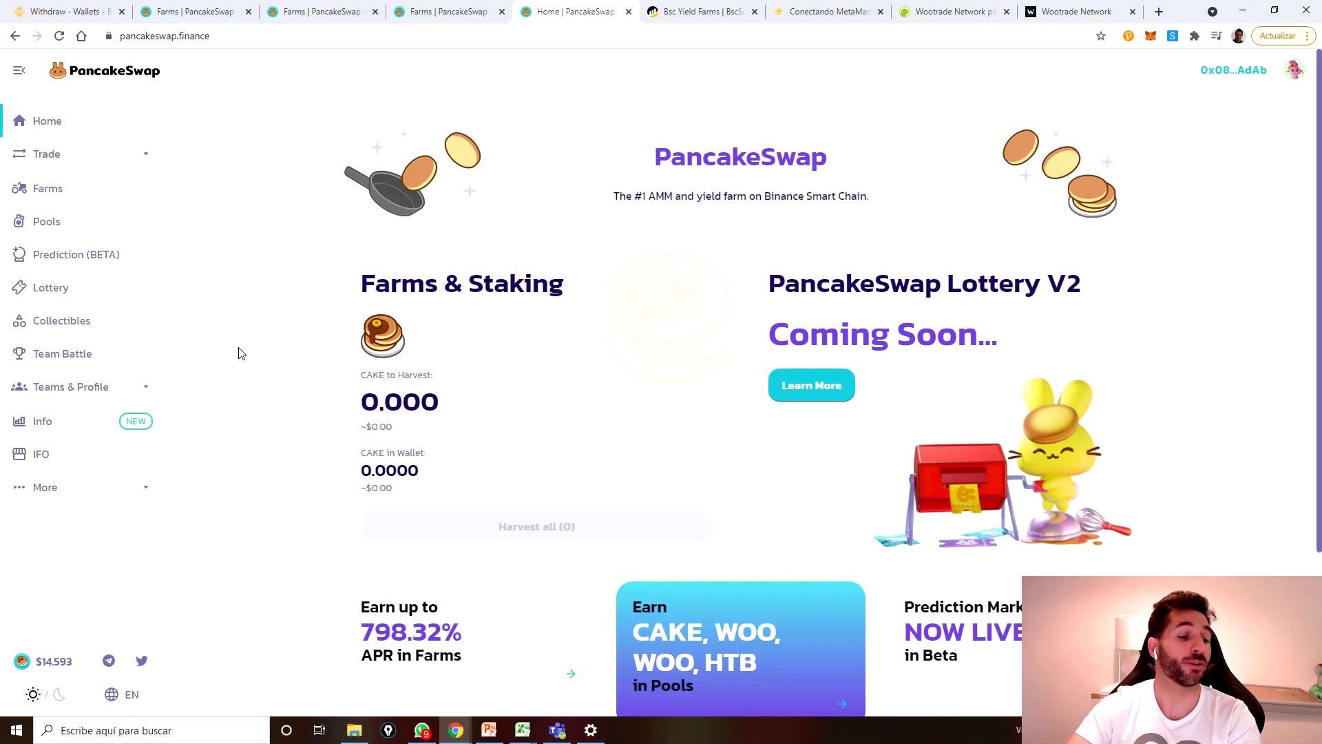
{"action": "left_click", "coordinate": [106, 195]}
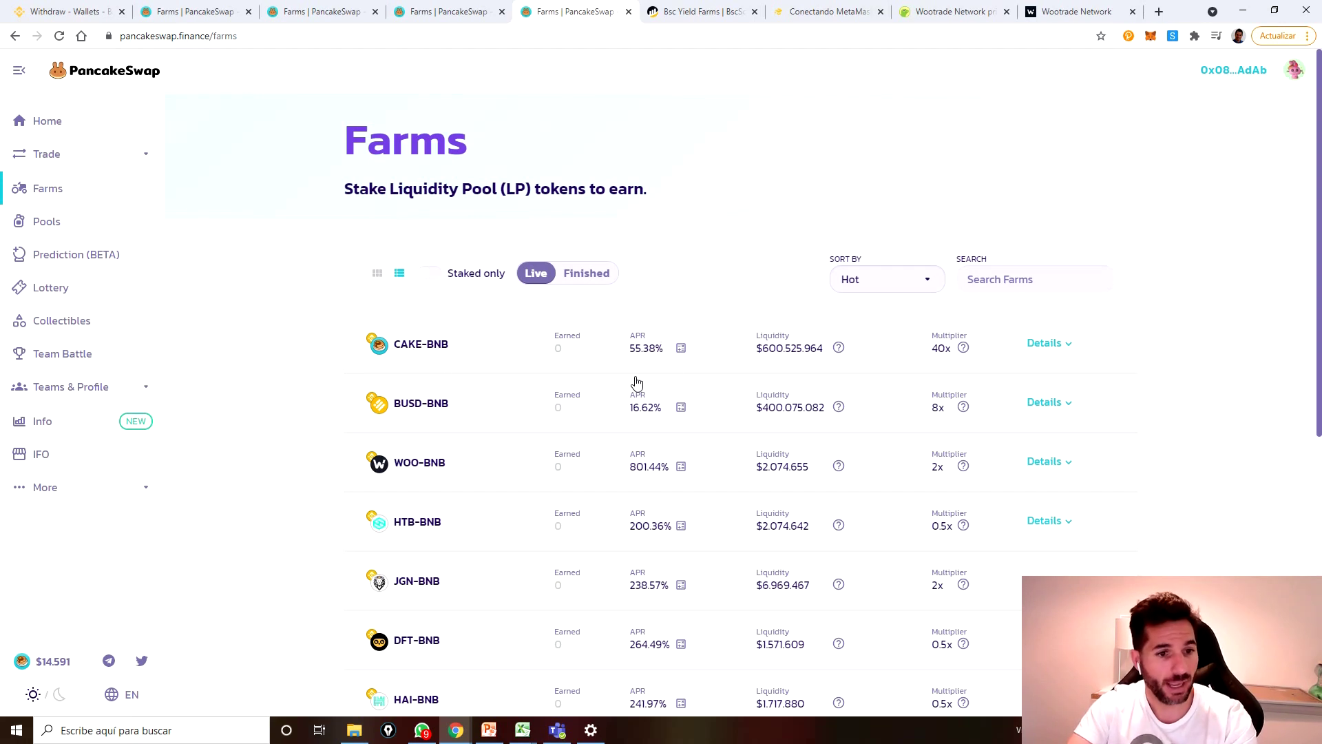
{"action": "left_click", "coordinate": [681, 349]}
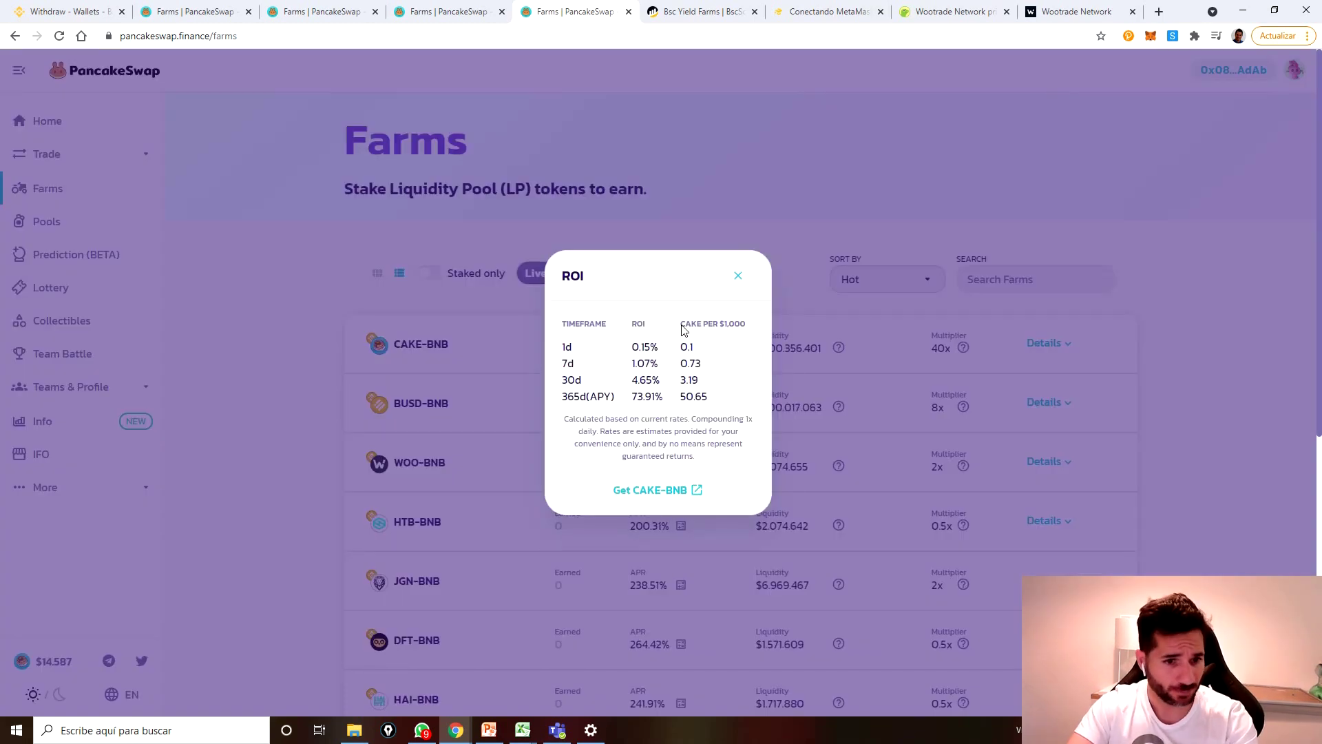
{"action": "left_click_drag", "start_coordinate": [682, 327], "coordinate": [752, 334]}
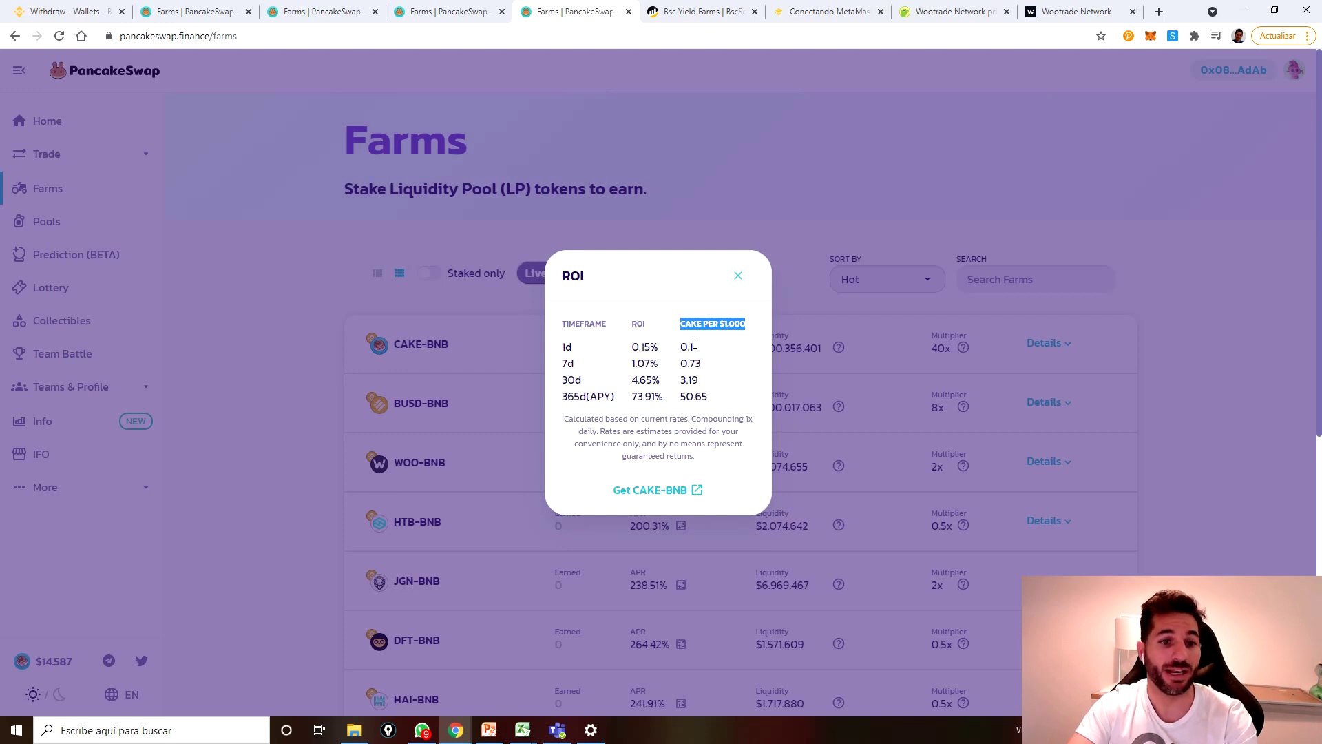
{"action": "left_click", "coordinate": [338, 351]}
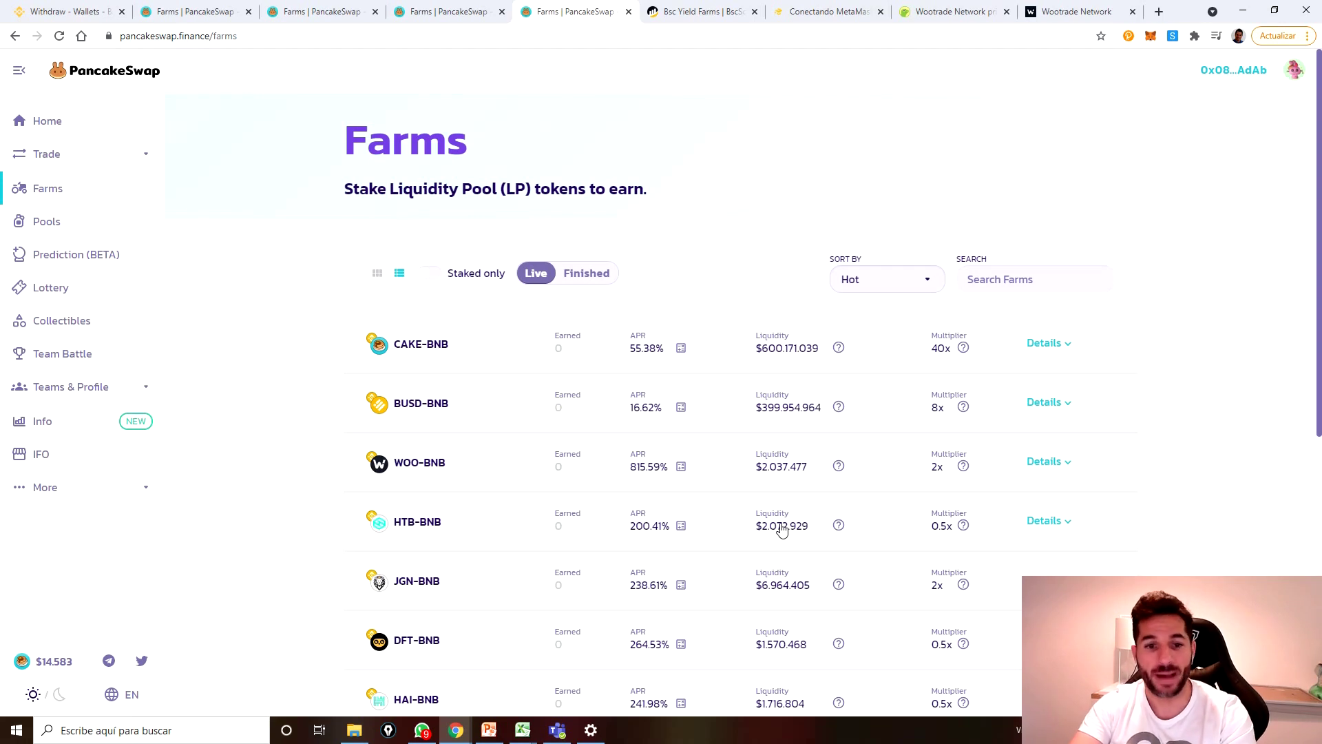
Compare the liquidity of the WOO-BNB and CAKE-BNB farms and look through their expanded details.
{"action": "left_click_drag", "start_coordinate": [808, 467], "coordinate": [765, 478]}
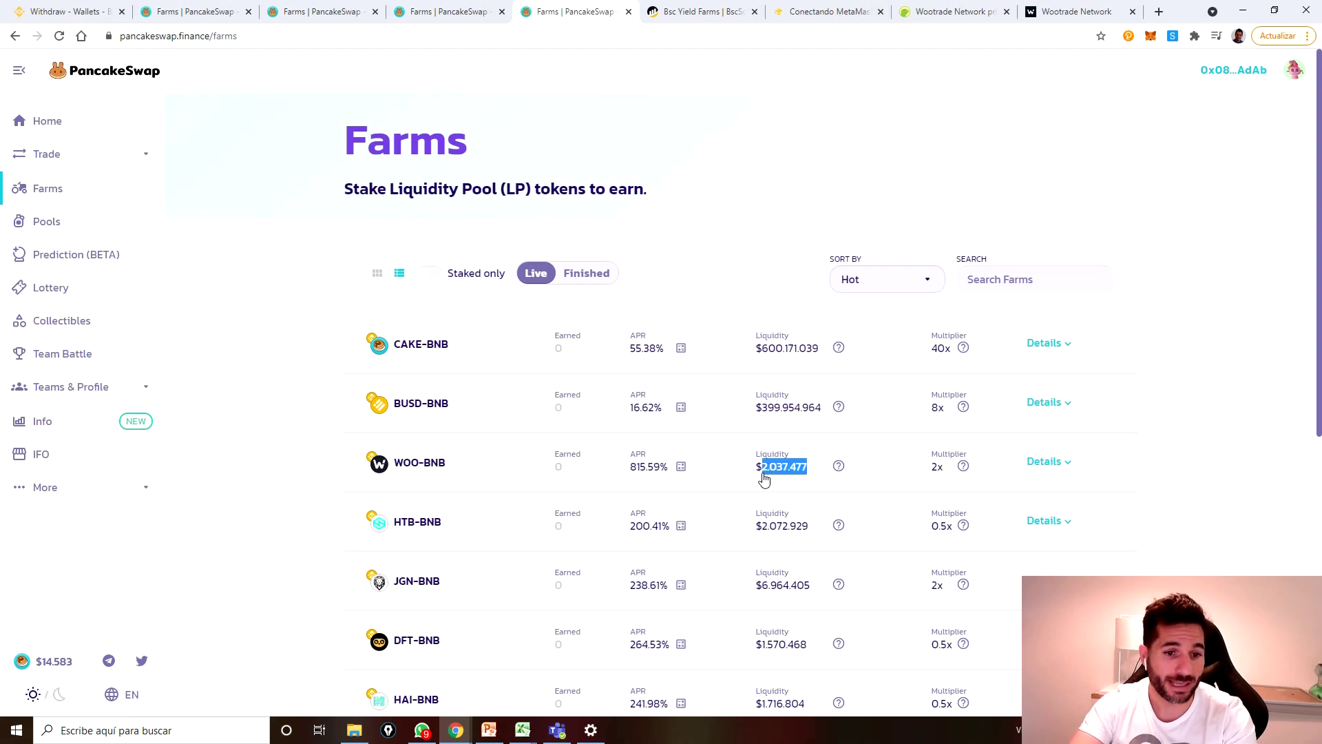
{"action": "left_click_drag", "start_coordinate": [820, 348], "coordinate": [761, 360]}
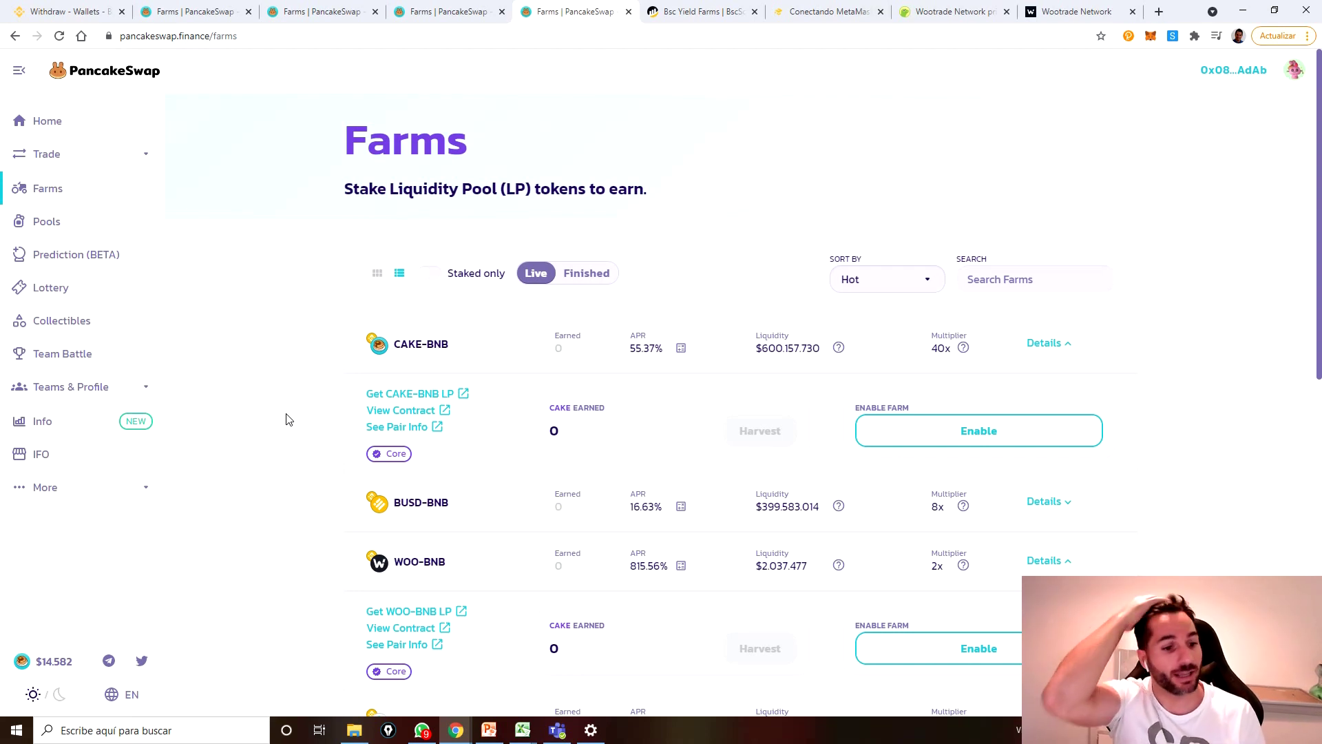
{"action": "scroll", "coordinate": [297, 599], "scroll_direction": "down", "scroll_amount": 4}
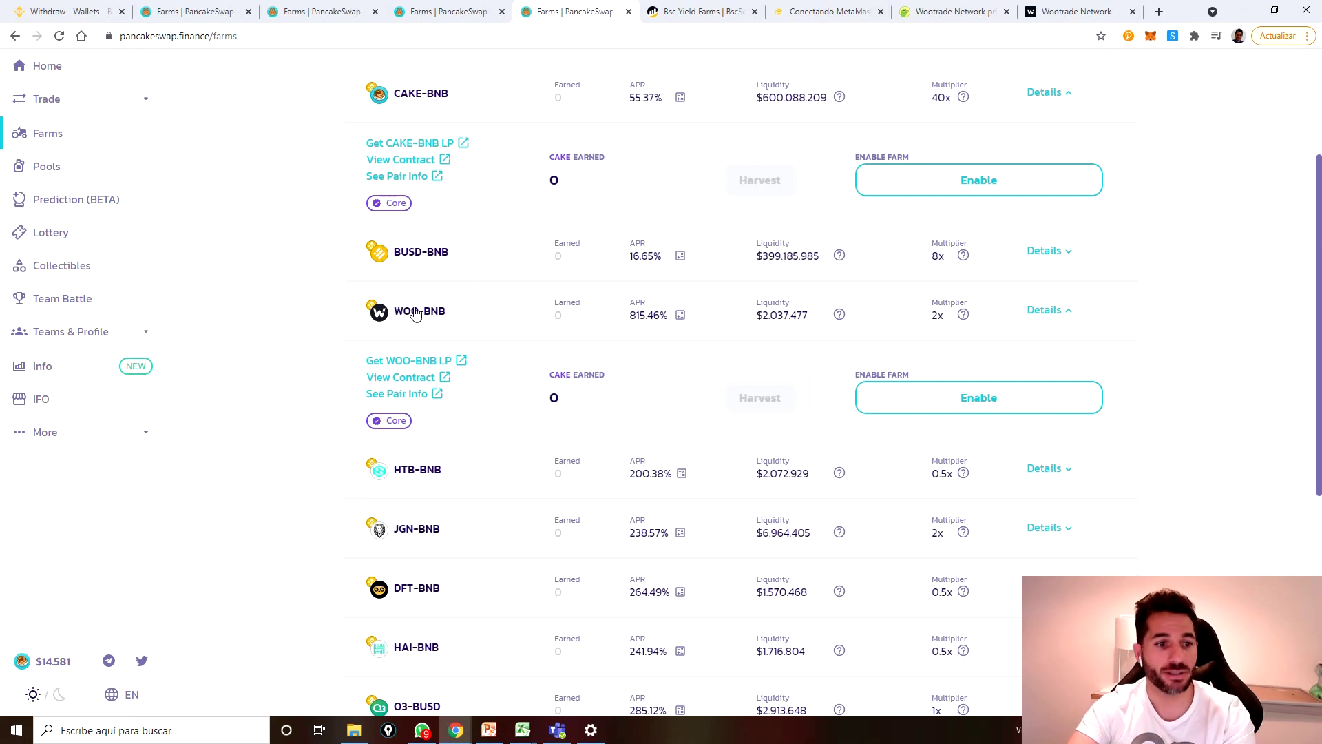
Research Wootrade Network (WOO) on CoinGecko and its own website, examining the project information and the spot exchanges that list it.
{"action": "left_click", "coordinate": [954, 18]}
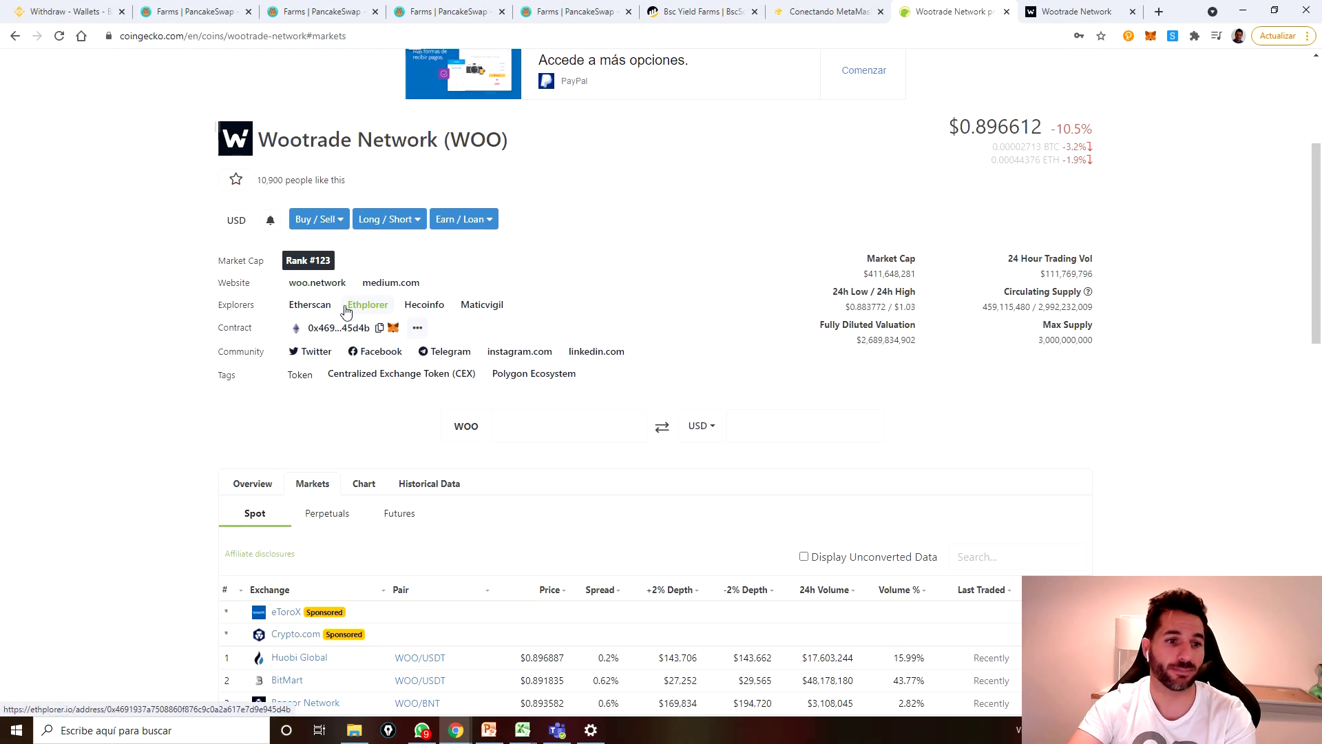
{"action": "left_click", "coordinate": [1099, 13]}
{"action": "scroll", "coordinate": [696, 435], "scroll_direction": "down", "scroll_amount": 10}
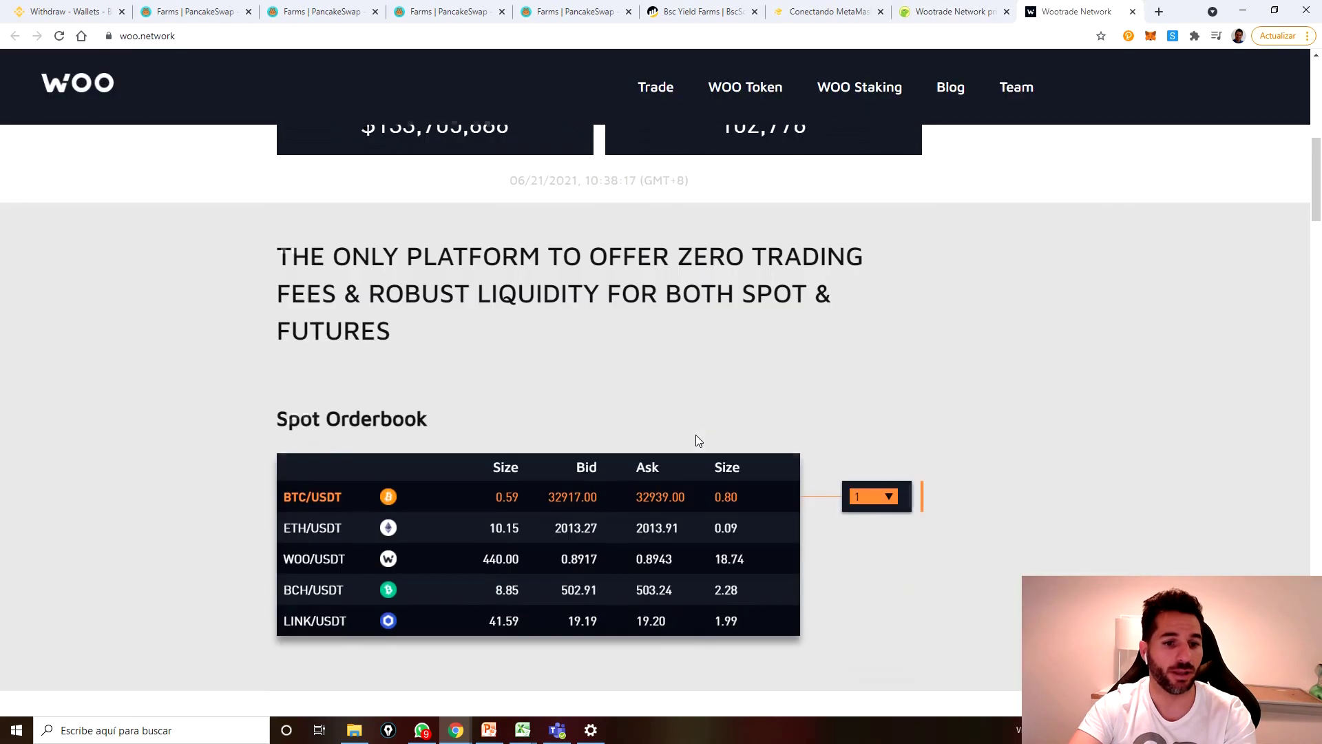
{"action": "scroll", "coordinate": [695, 435], "scroll_direction": "down", "scroll_amount": 5}
{"action": "left_click", "coordinate": [954, 11]}
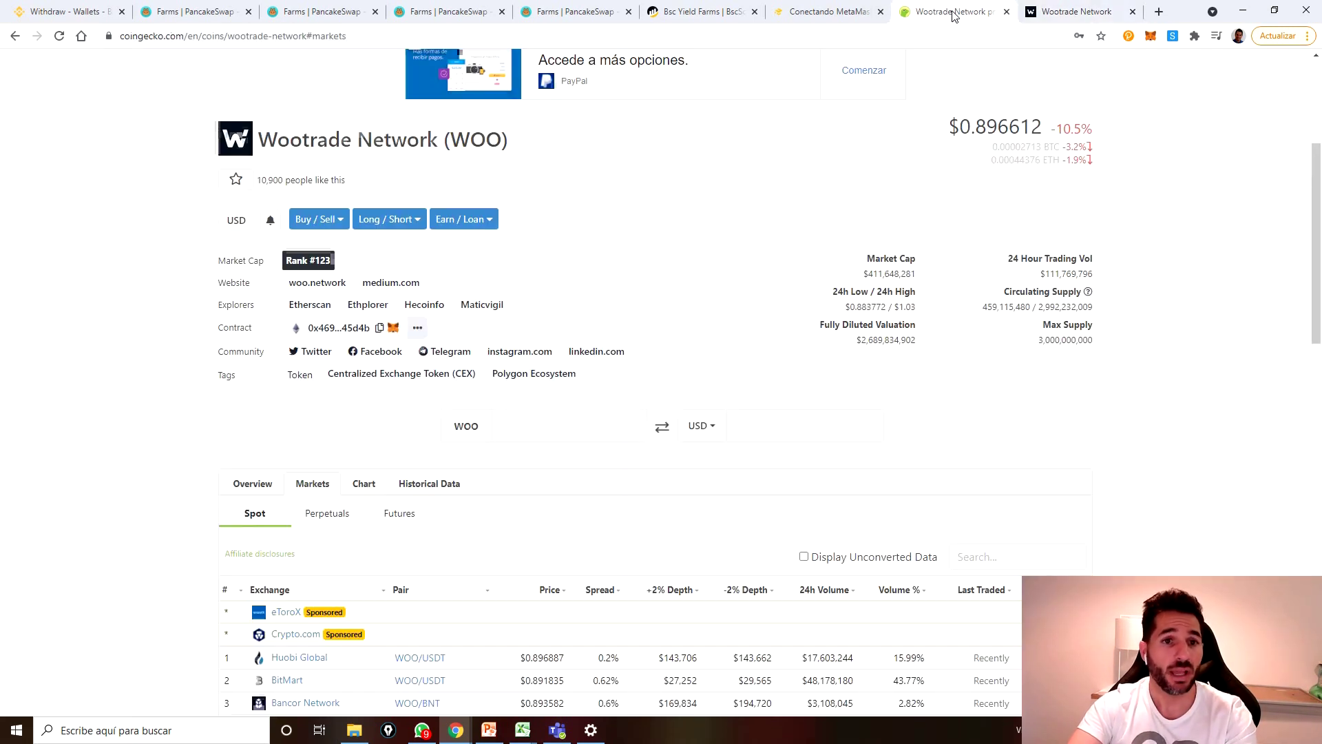
{"action": "scroll", "coordinate": [743, 366], "scroll_direction": "down", "scroll_amount": 5}
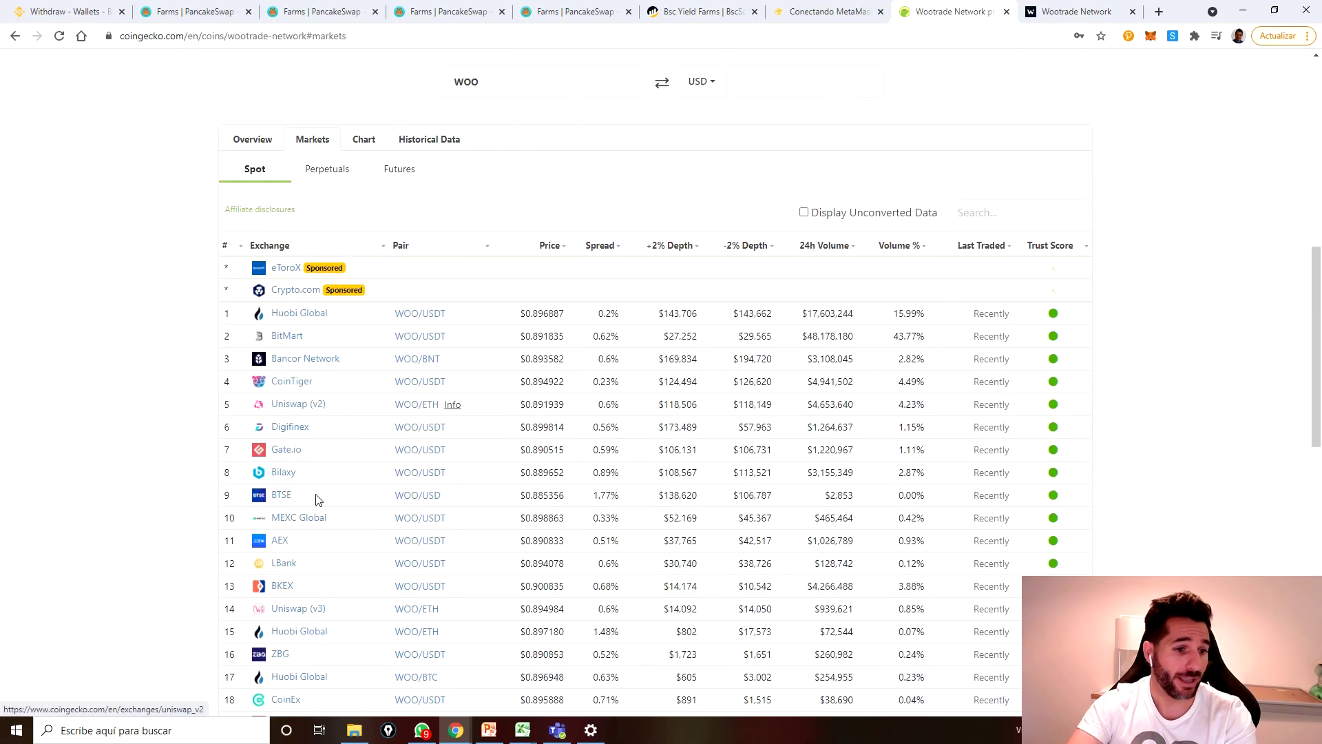
{"action": "scroll", "coordinate": [315, 448], "scroll_direction": "down", "scroll_amount": 2}
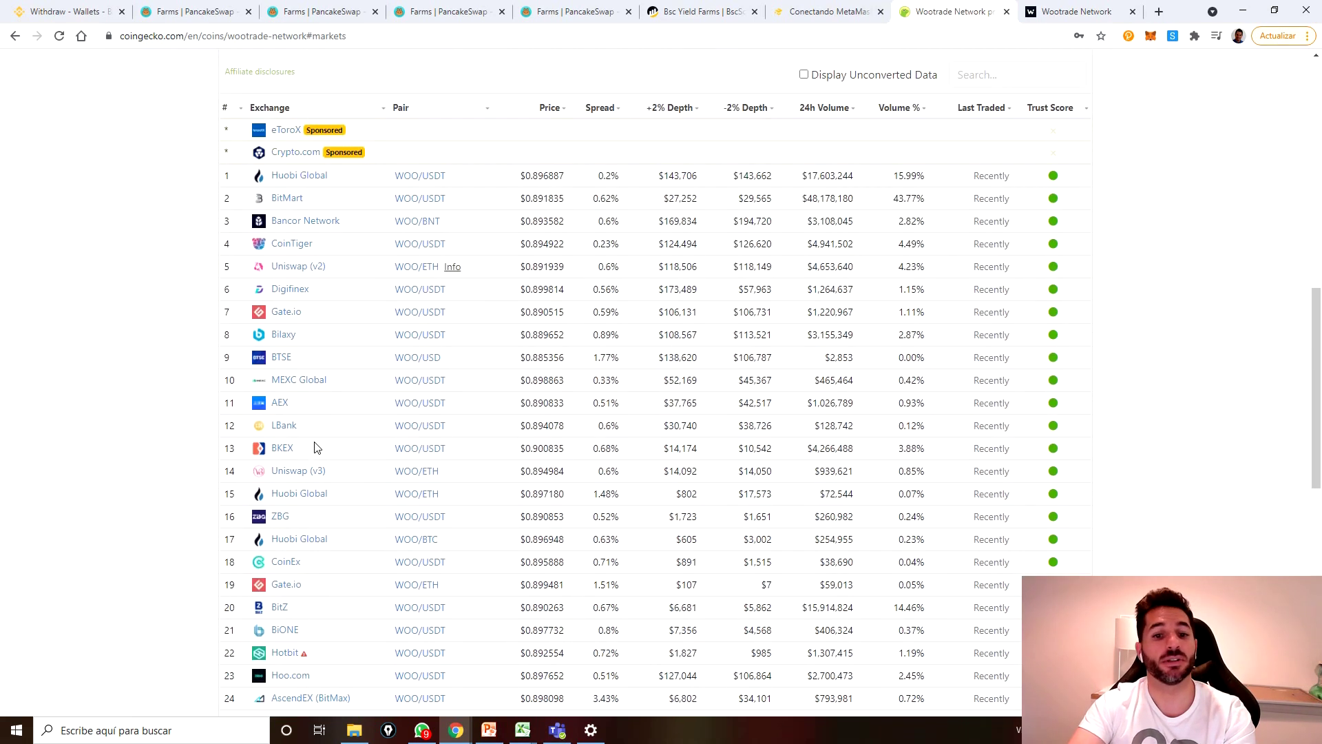
{"action": "scroll", "coordinate": [326, 490], "scroll_direction": "up", "scroll_amount": 10}
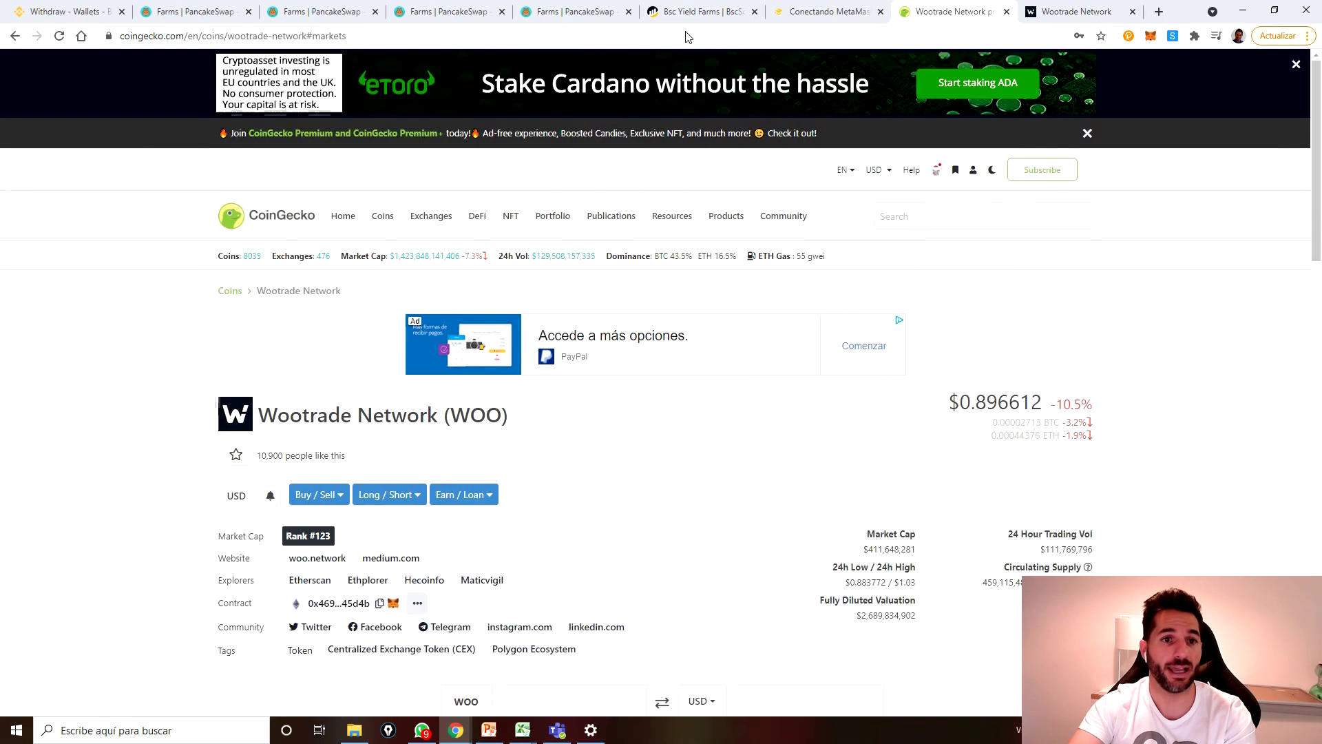
Return to PancakeSwap and open its Exchange page for swapping tokens.
{"action": "left_click", "coordinate": [818, 10]}
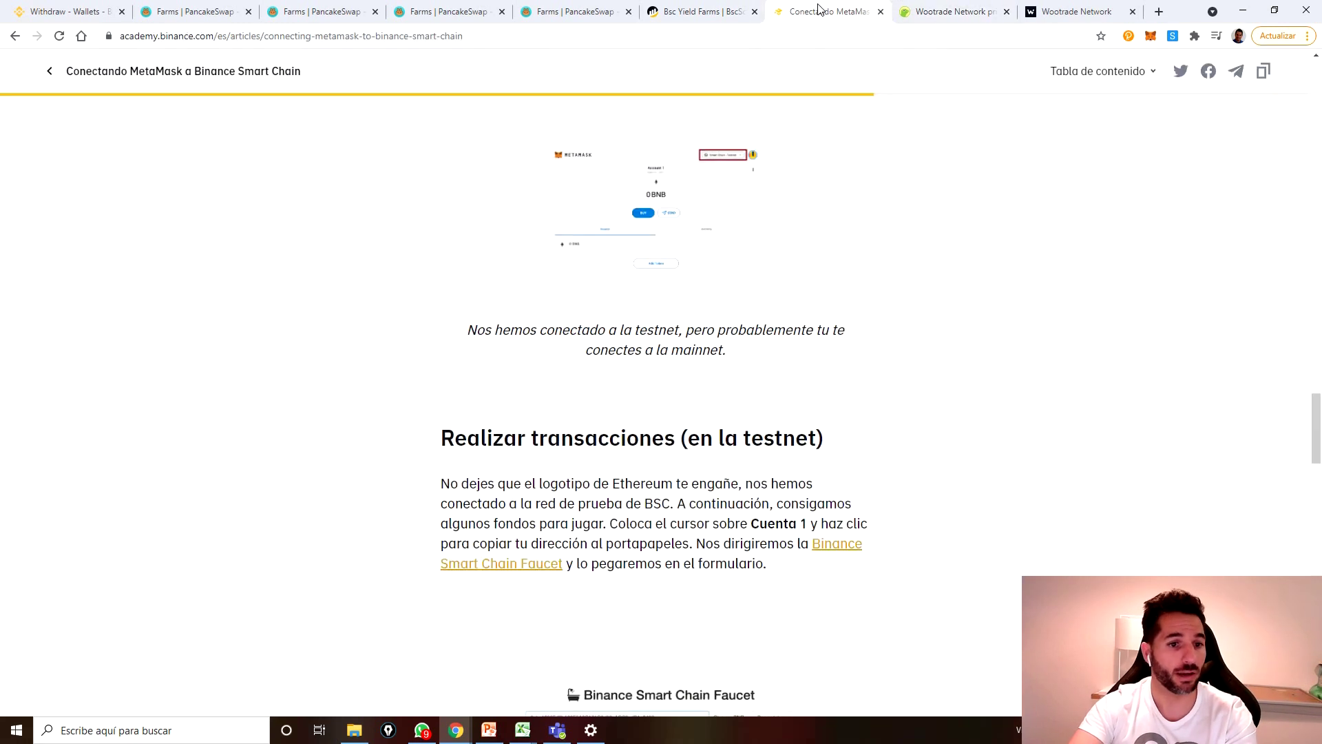
{"action": "left_click", "coordinate": [676, 12]}
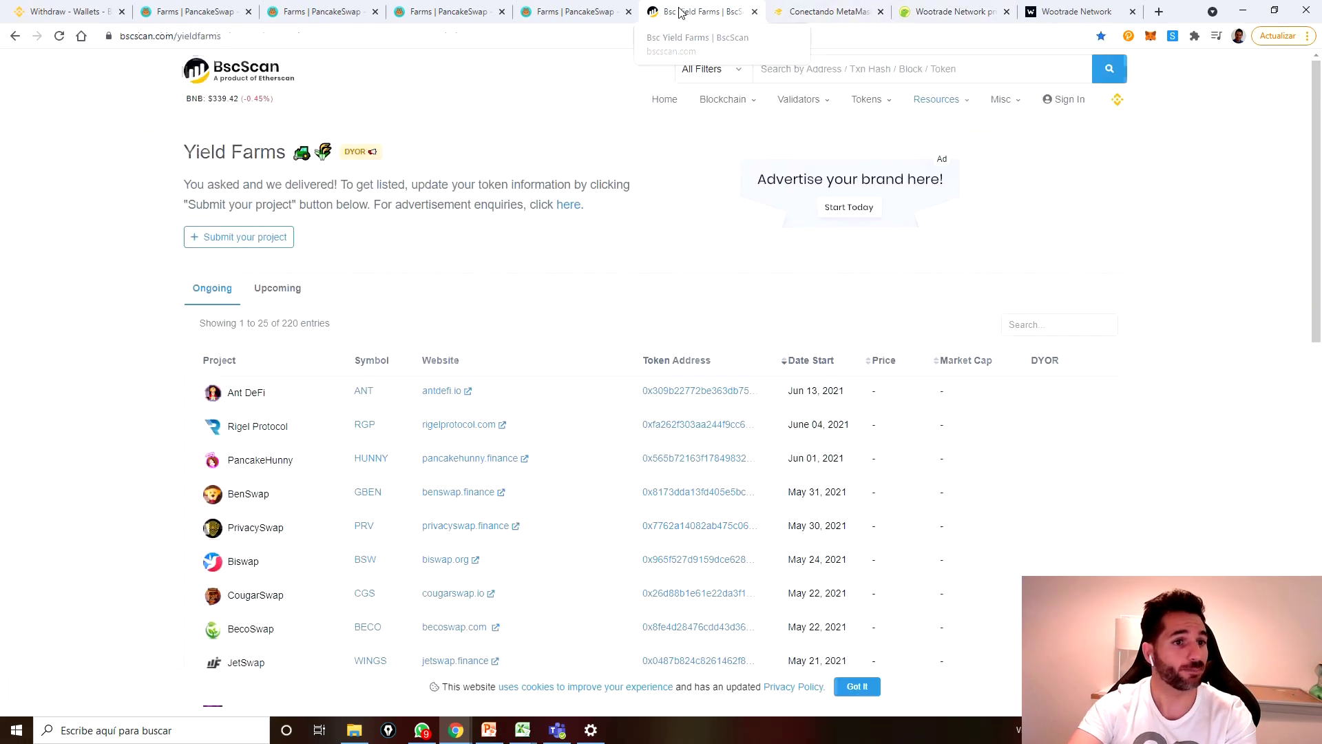
{"action": "left_click", "coordinate": [438, 14]}
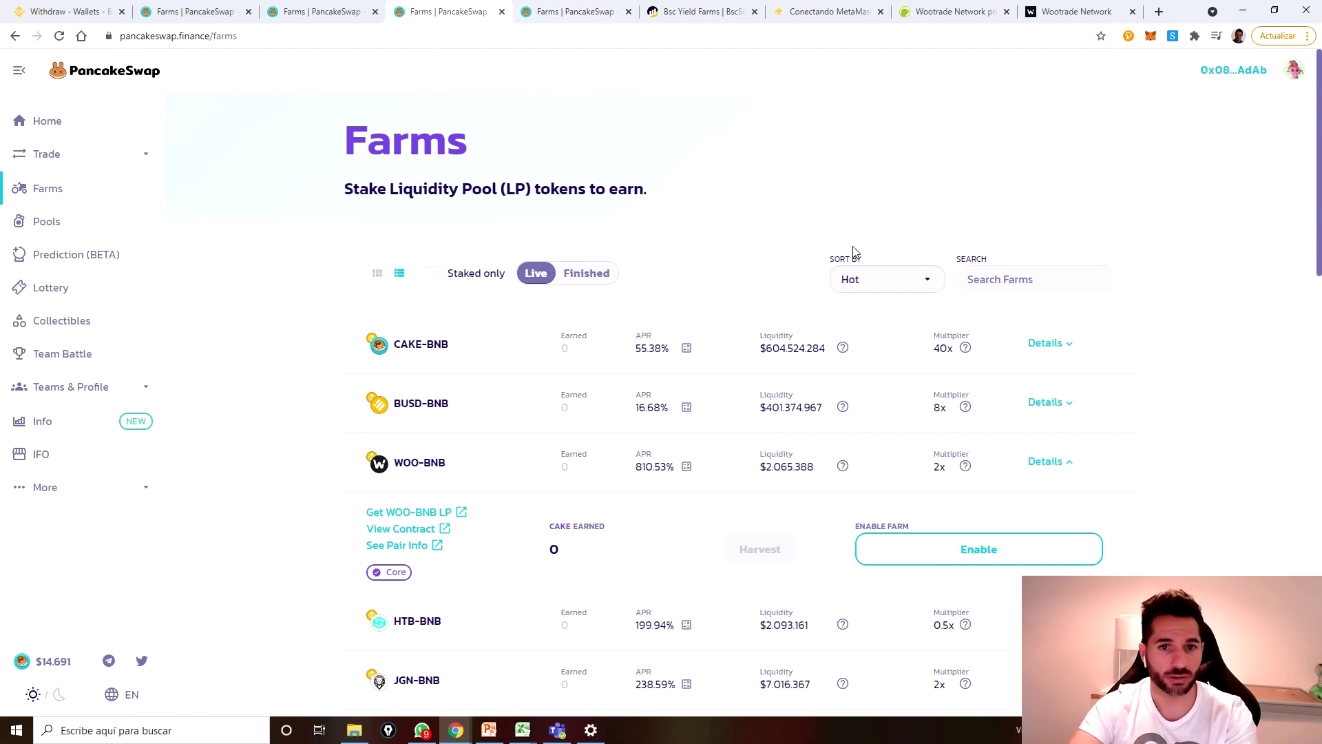
{"action": "left_click", "coordinate": [74, 153]}
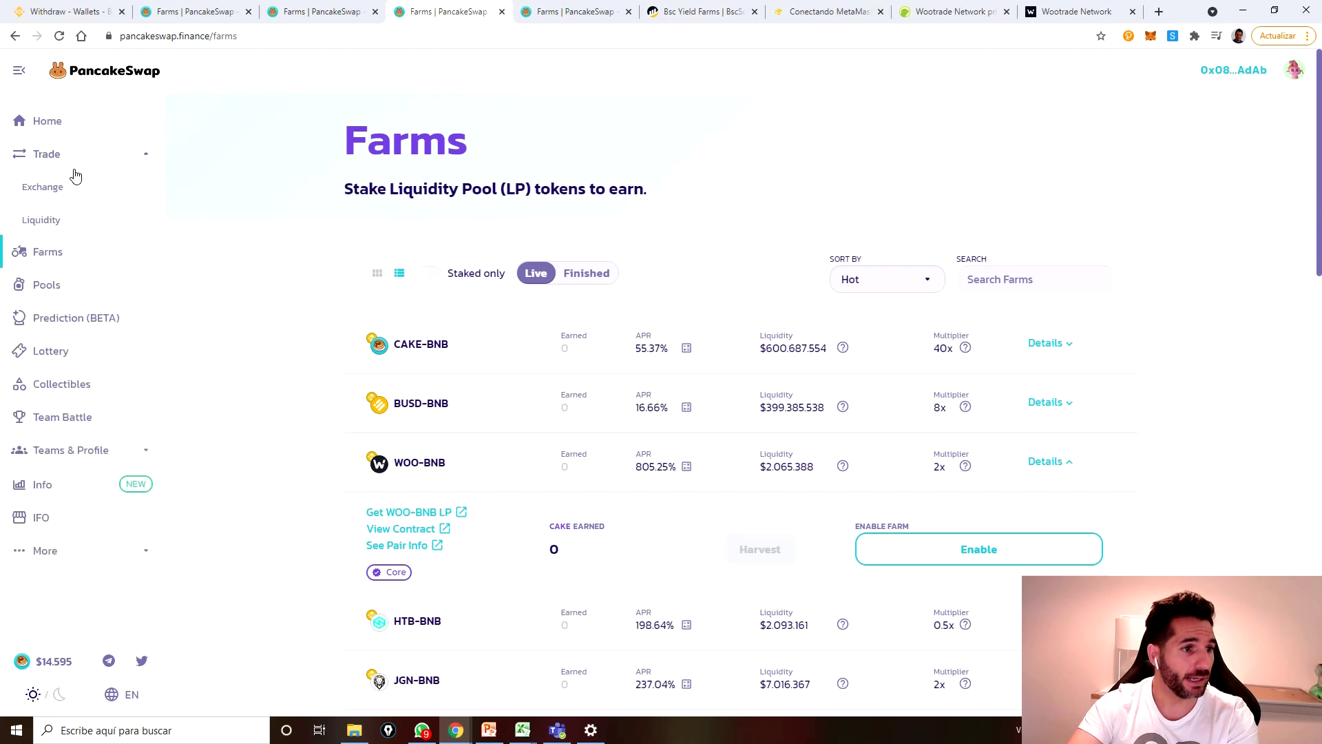
{"action": "left_click", "coordinate": [67, 193]}
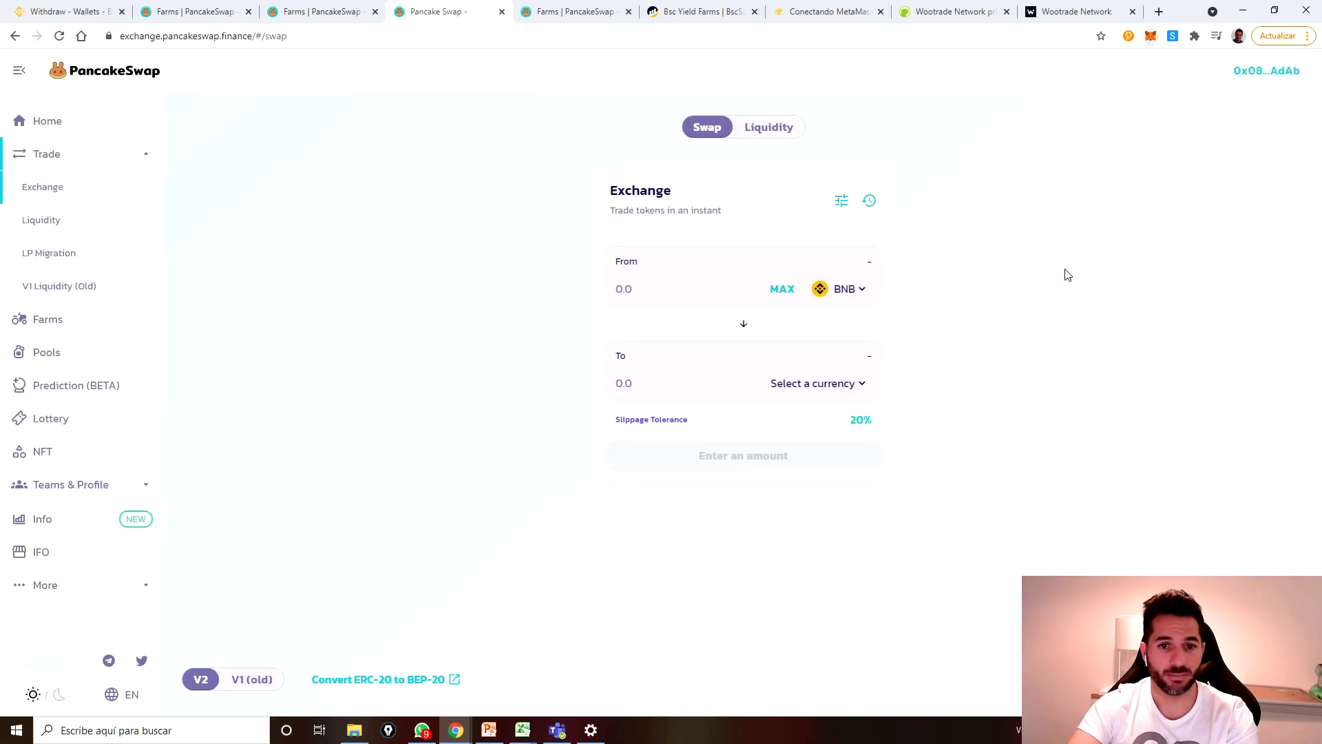
Check the BNB balance in MetaMask and import WOO from the PancakeSwap Extended list as the token to receive.
{"action": "left_click", "coordinate": [1149, 36]}
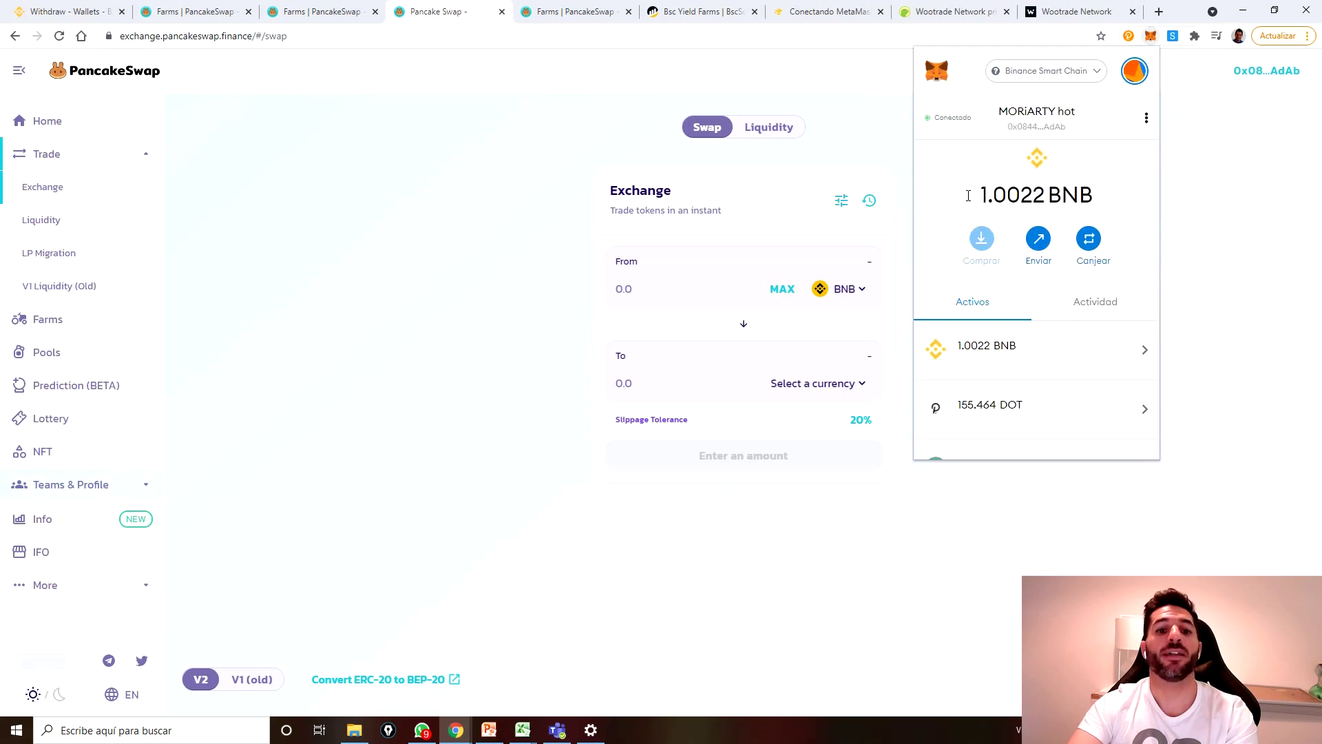
{"action": "double_click", "coordinate": [983, 196]}
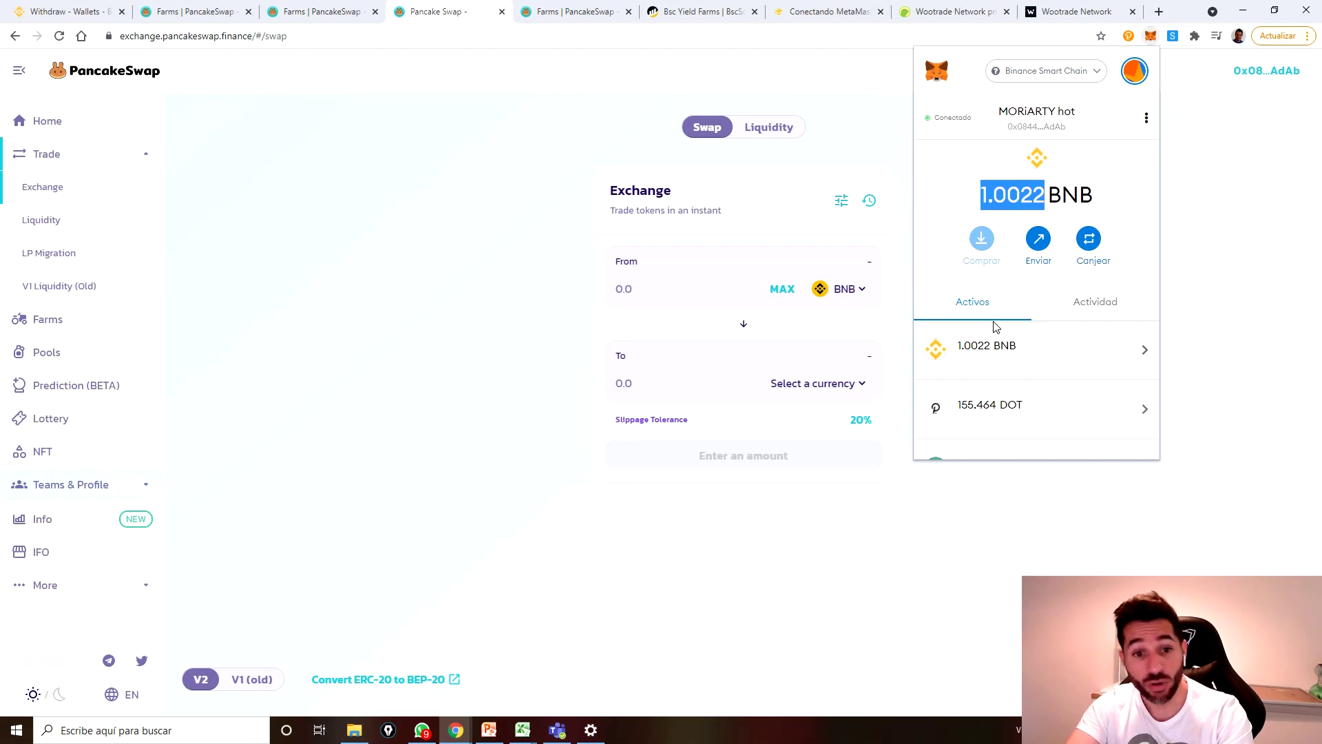
{"action": "left_click", "coordinate": [851, 383]}
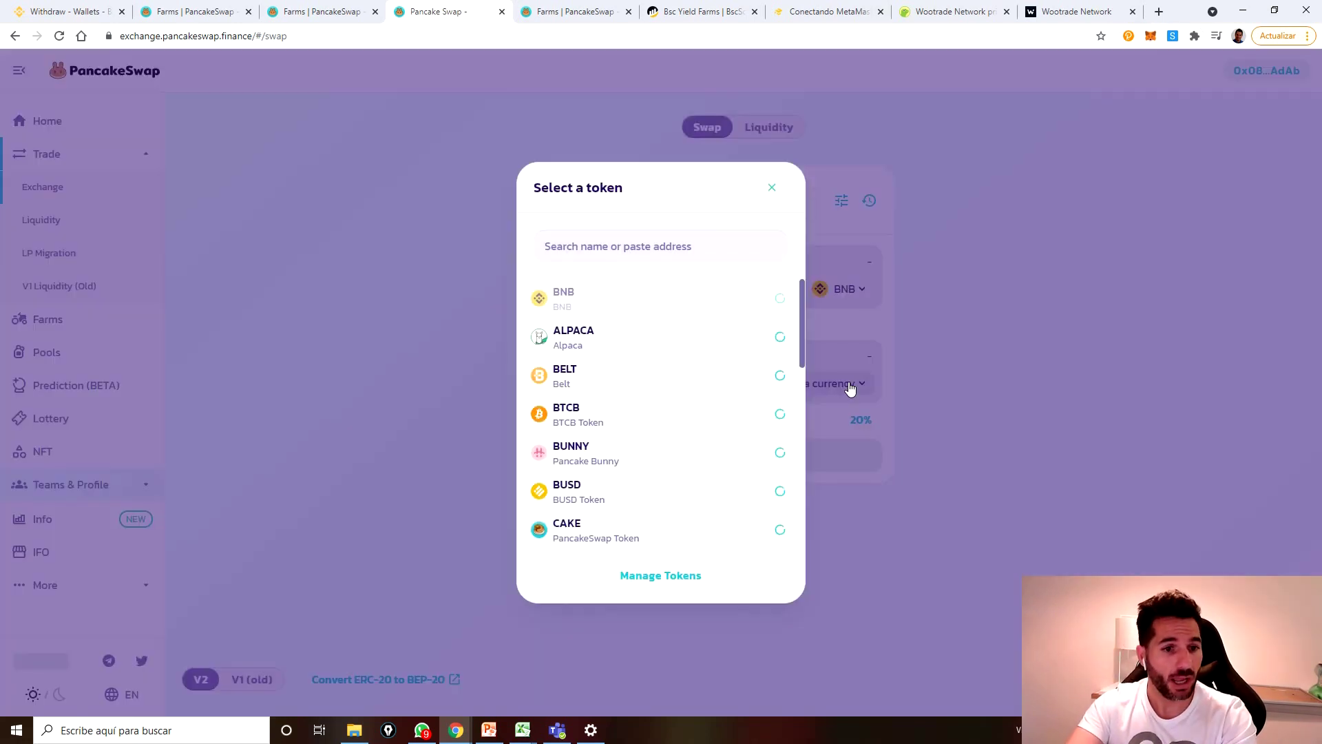
{"action": "left_click", "coordinate": [598, 248]}
{"action": "type", "text": "woo"}
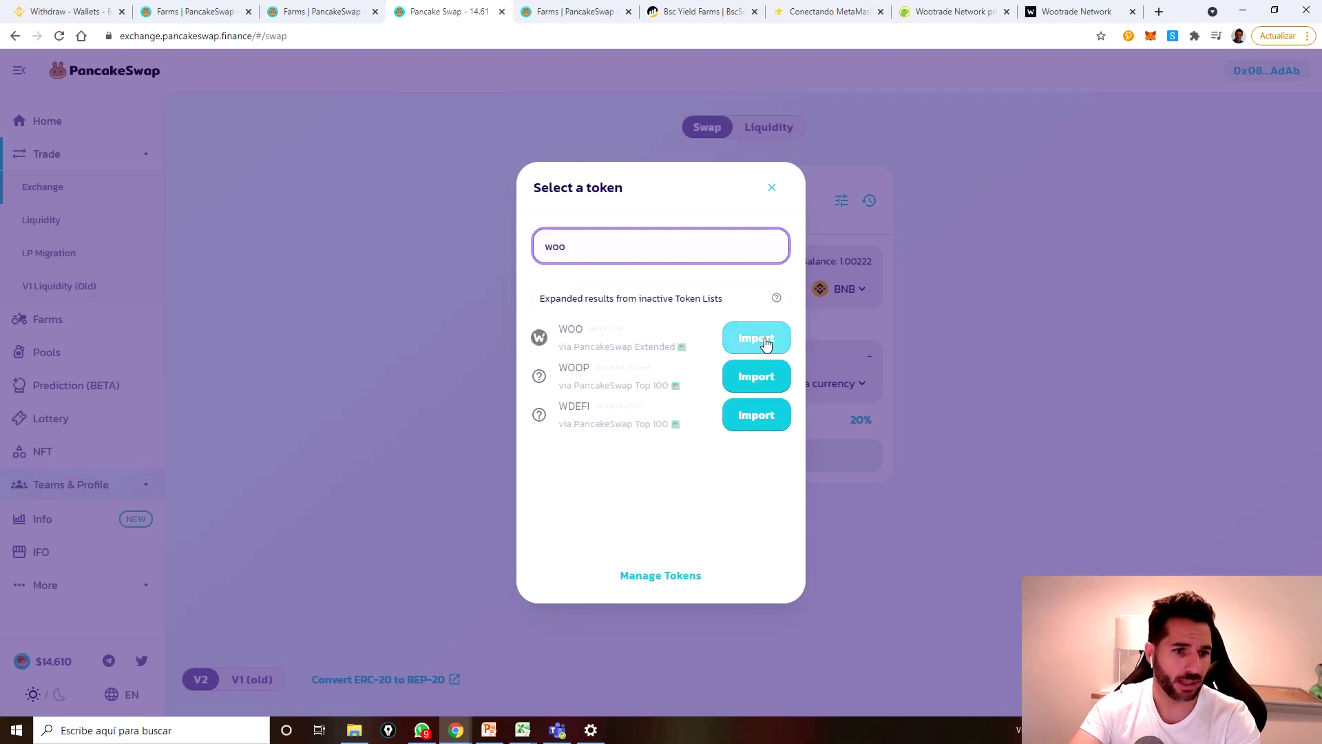
{"action": "left_click", "coordinate": [765, 345]}
{"action": "left_click", "coordinate": [561, 532]}
{"action": "left_click", "coordinate": [752, 531]}
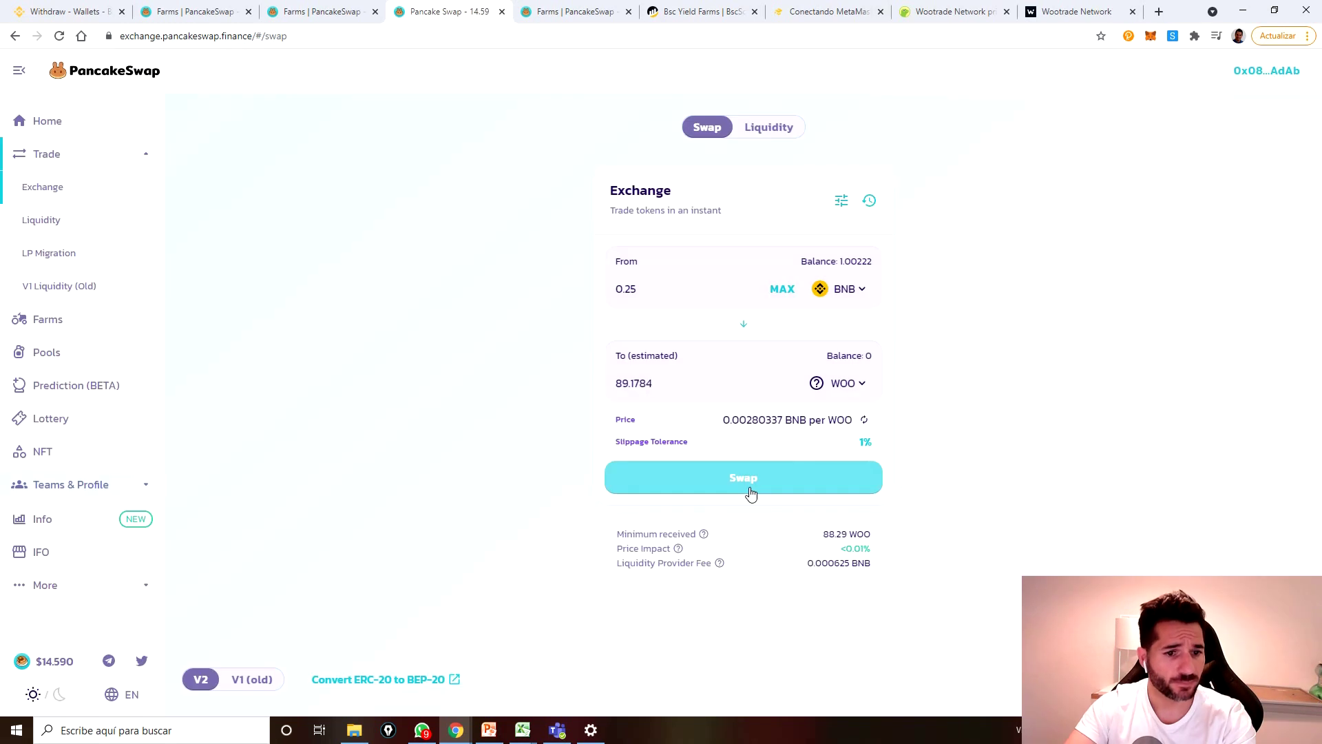
Swap 0.25 BNB for WOO and confirm the transaction in MetaMask.
{"action": "left_click", "coordinate": [750, 493]}
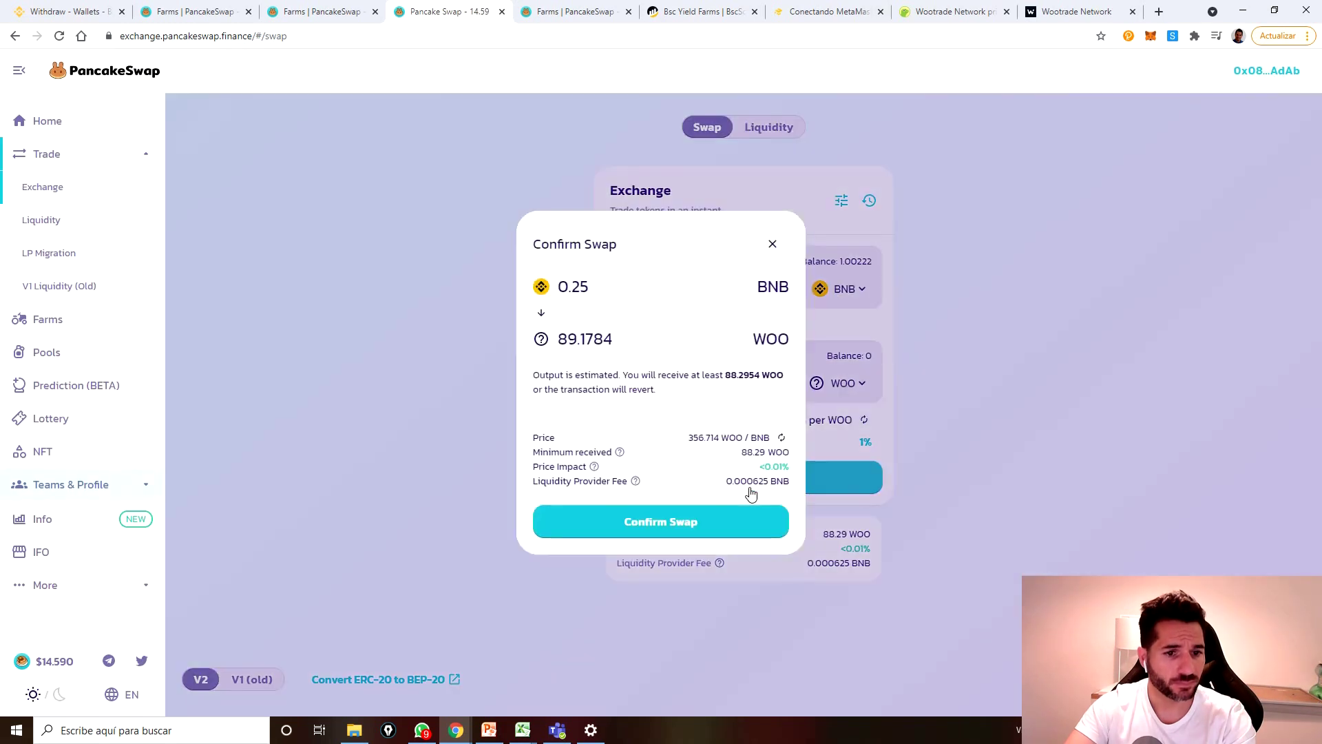
{"action": "left_click", "coordinate": [689, 530]}
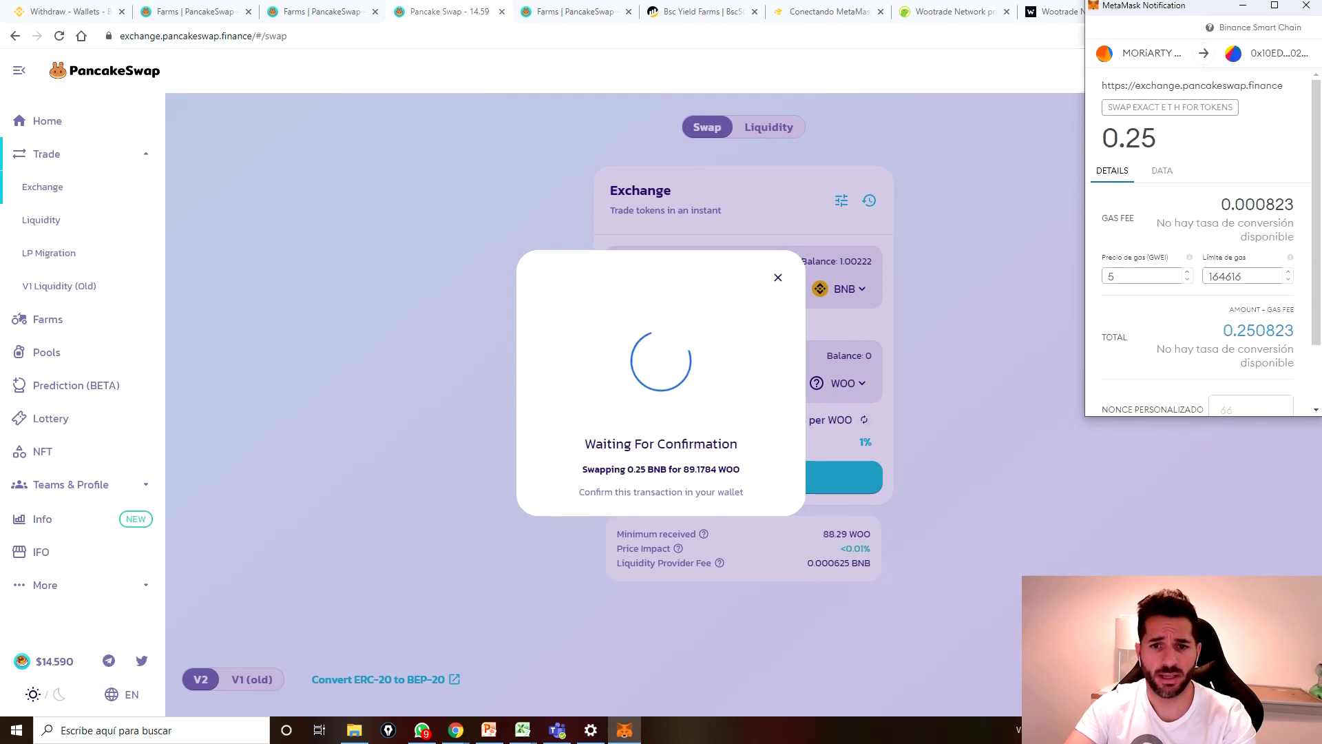
{"action": "left_click_drag", "start_coordinate": [1318, 191], "coordinate": [1319, 249]}
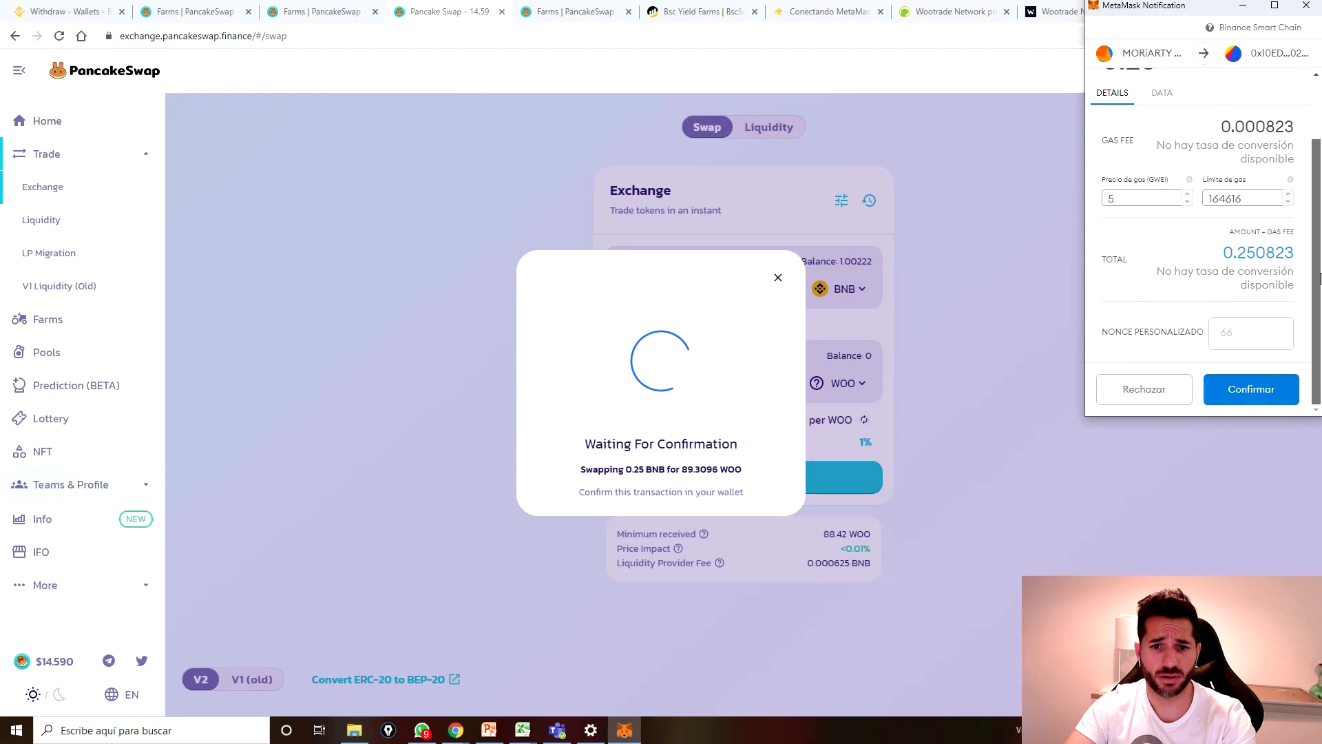
{"action": "right_click", "coordinate": [1264, 397]}
{"action": "left_click", "coordinate": [1257, 390]}
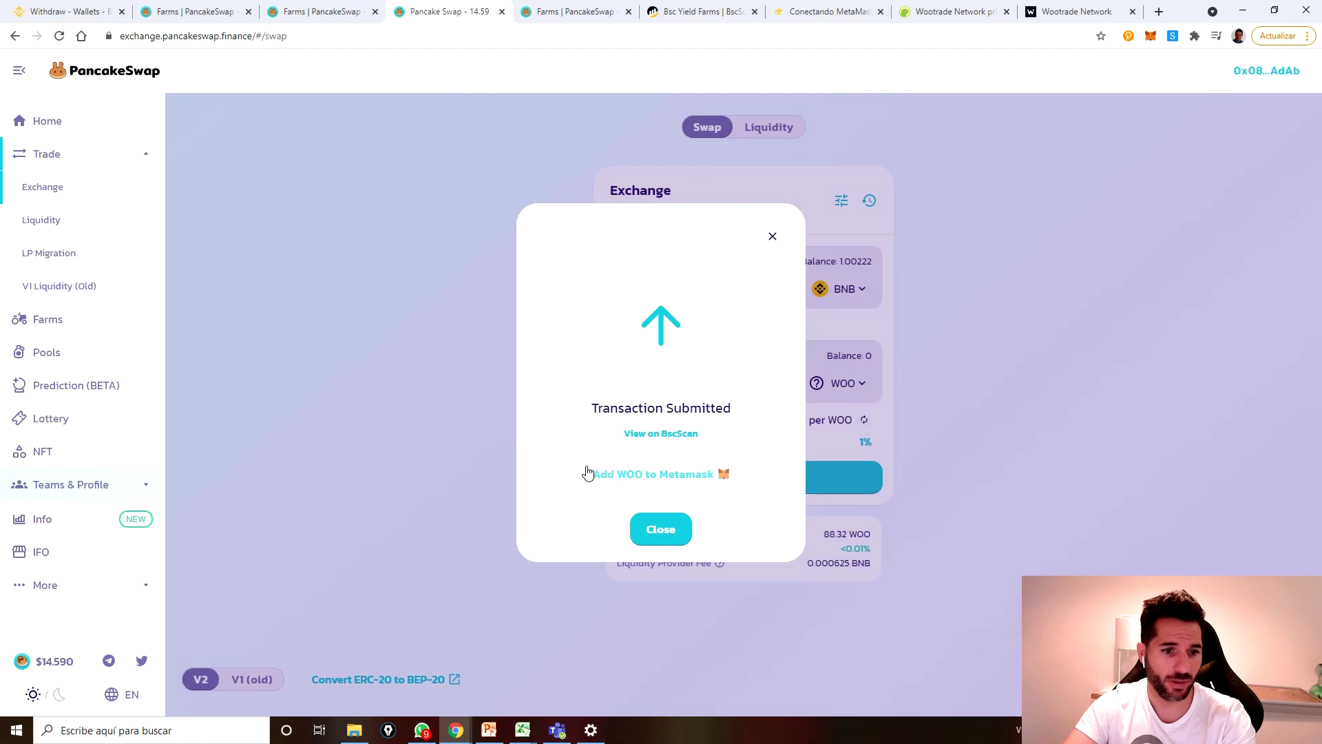
Add the WOO token to MetaMask and check its balance among the wallet's assets.
{"action": "left_click", "coordinate": [651, 475]}
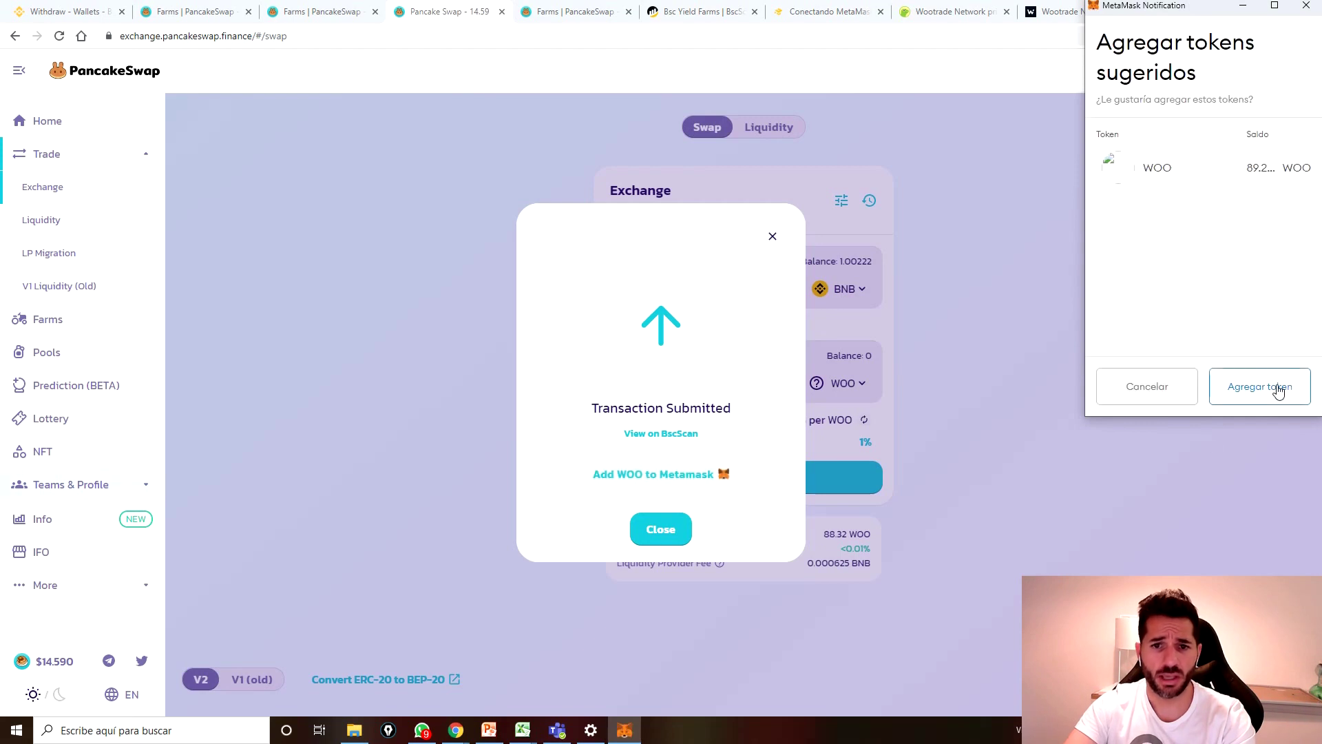
{"action": "left_click", "coordinate": [1278, 386]}
{"action": "left_click", "coordinate": [671, 532]}
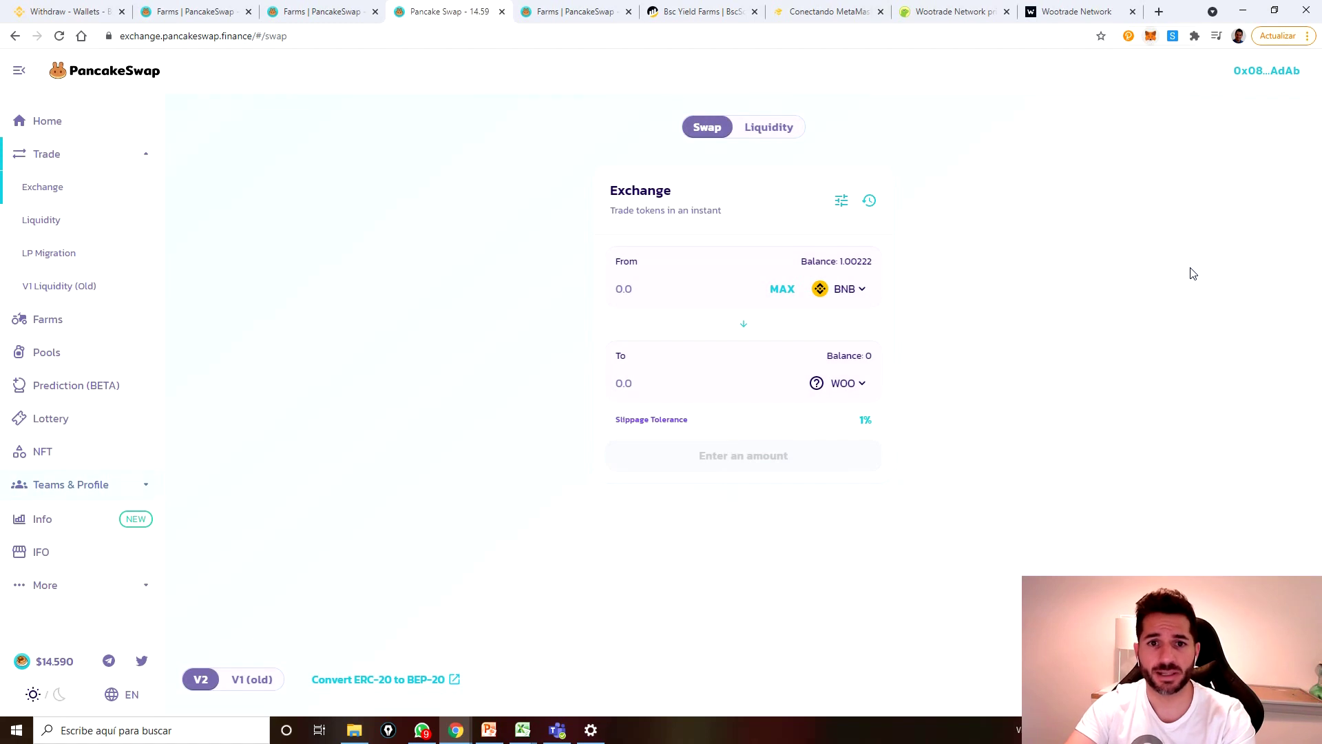
{"action": "key", "text": "alt+shift+m"}
{"action": "scroll", "coordinate": [1080, 351], "scroll_direction": "down", "scroll_amount": 3}
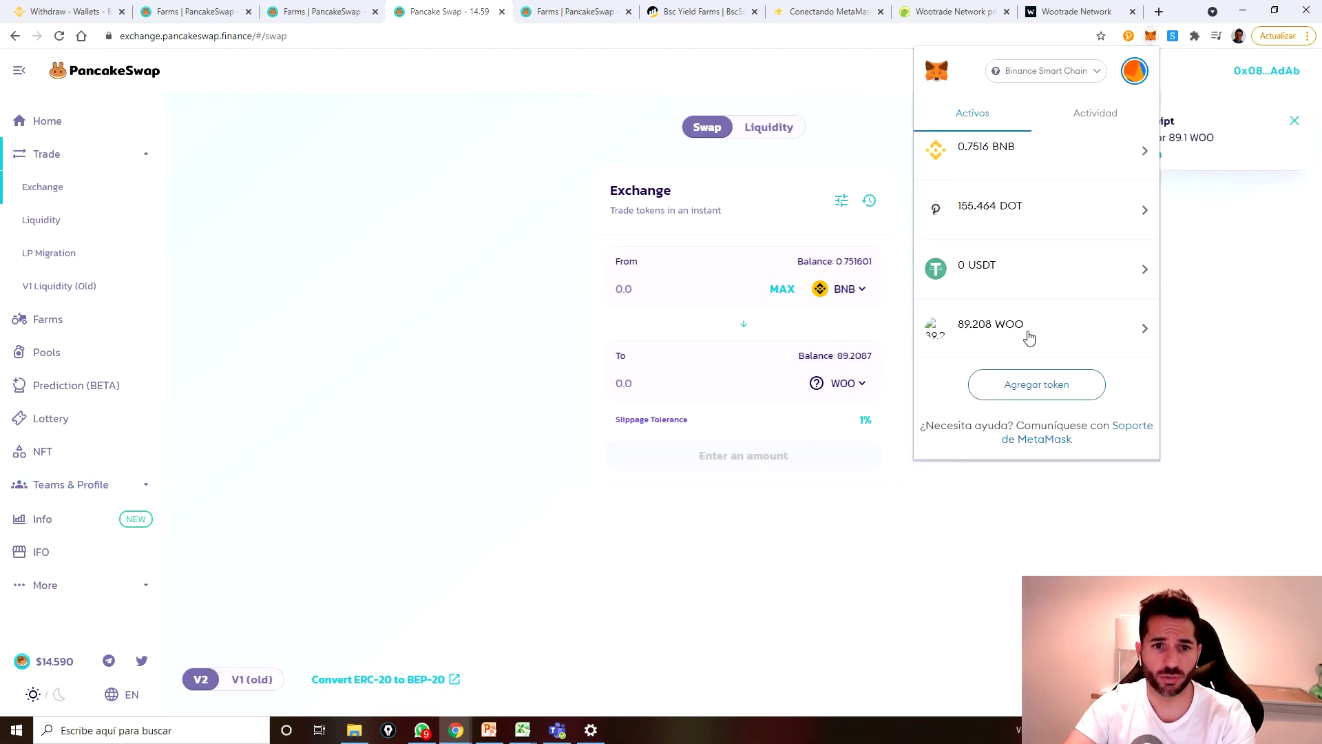
{"action": "left_click", "coordinate": [358, 341]}
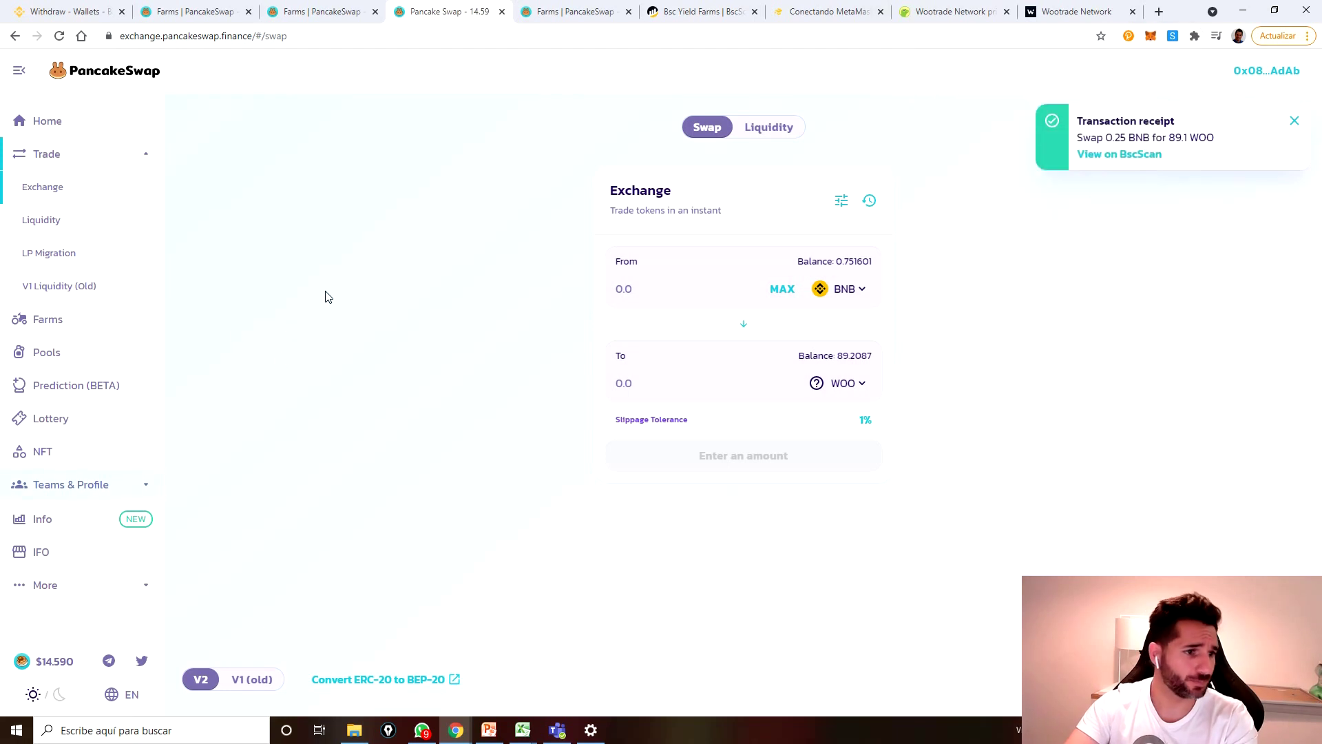
Open the Add Liquidity form from the WOO-BNB farm and enter the maximum available WOO amount.
{"action": "left_click", "coordinate": [68, 322]}
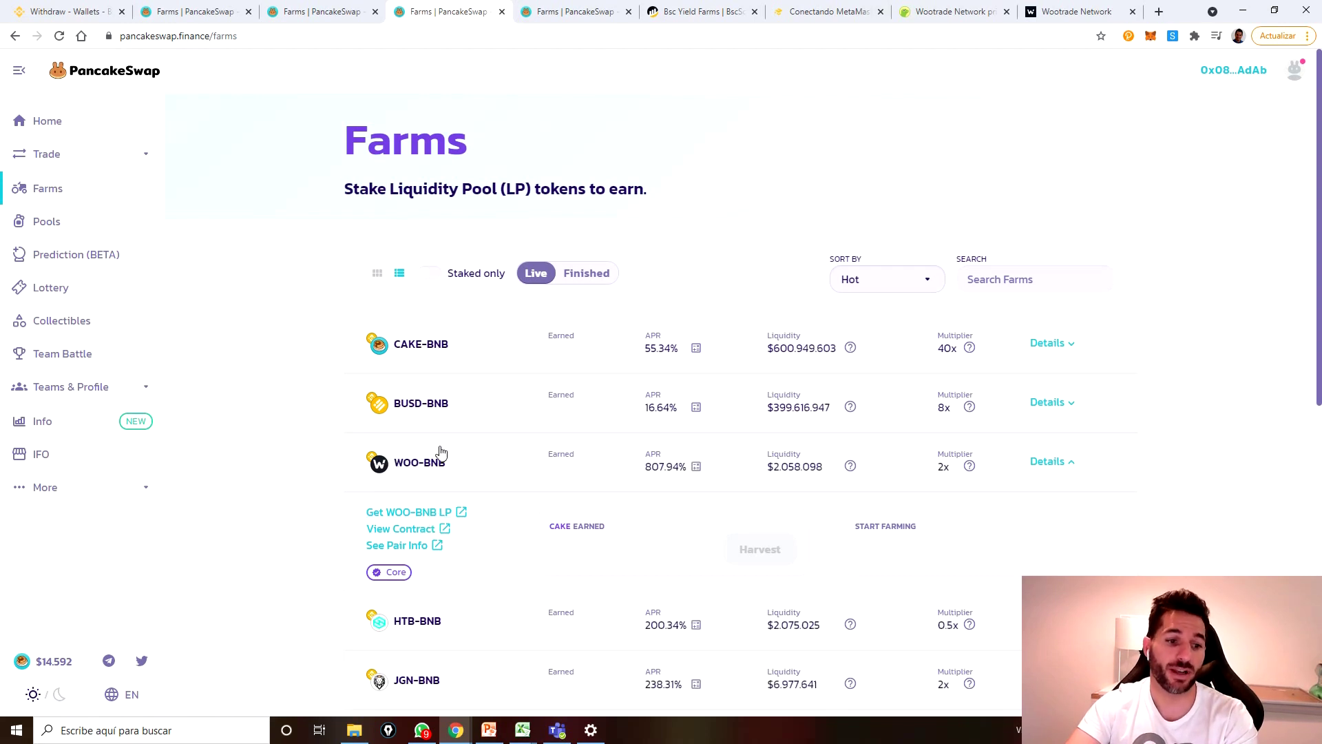
{"action": "left_click", "coordinate": [442, 511]}
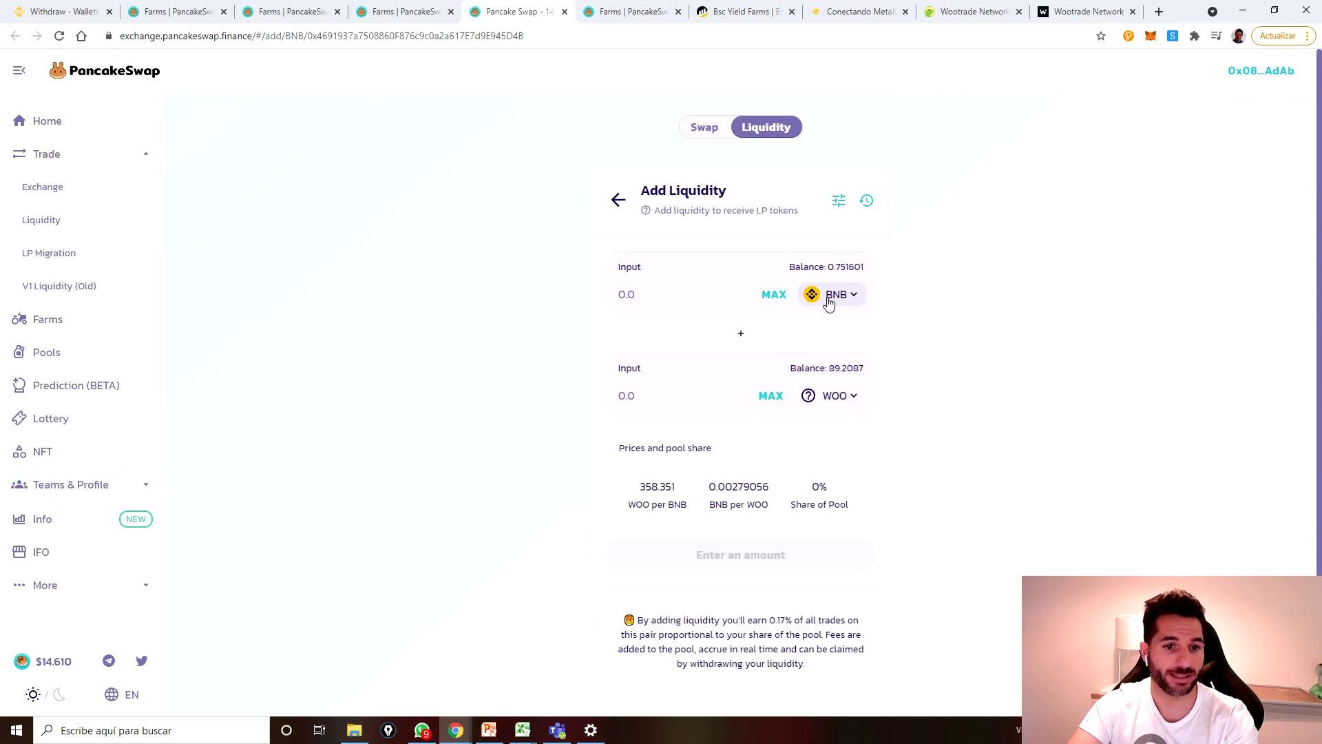
{"action": "left_click", "coordinate": [770, 395]}
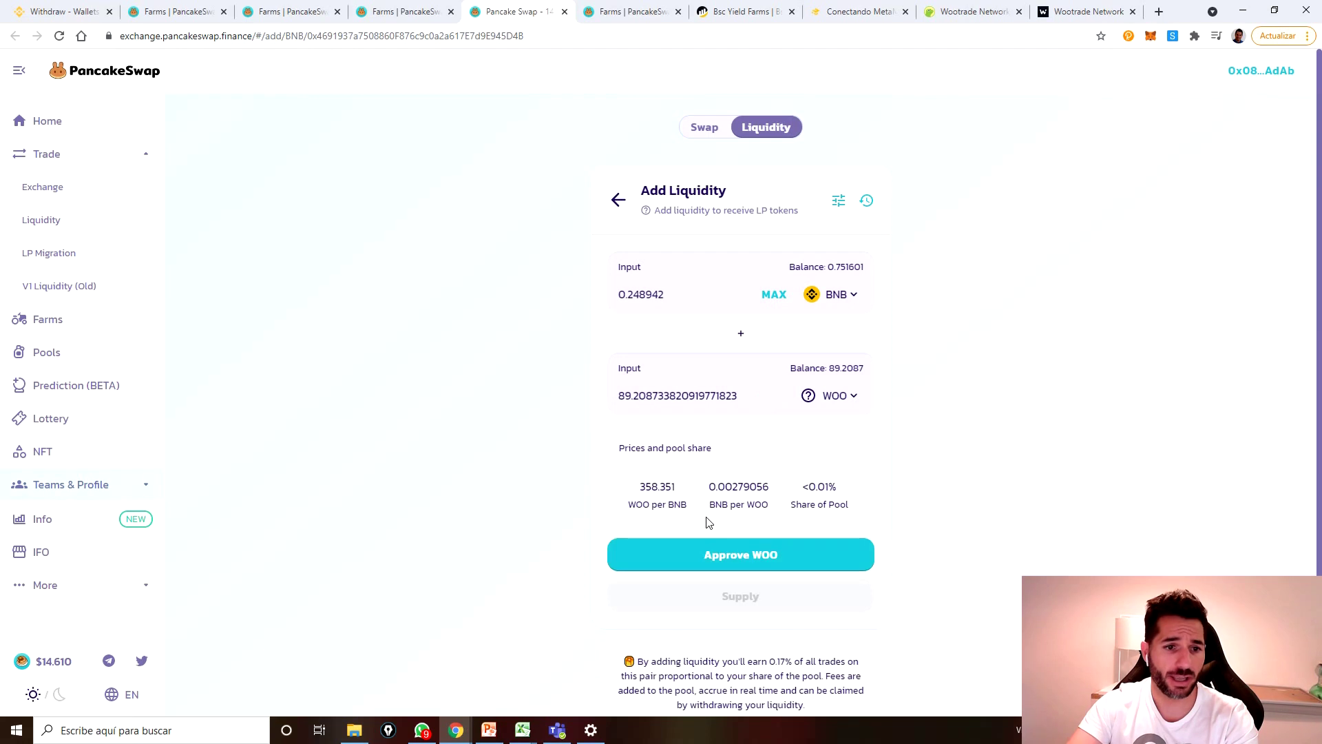
Approve WOO spending by the PancakeSwap exchange and confirm the permission in MetaMask.
{"action": "left_click", "coordinate": [690, 549]}
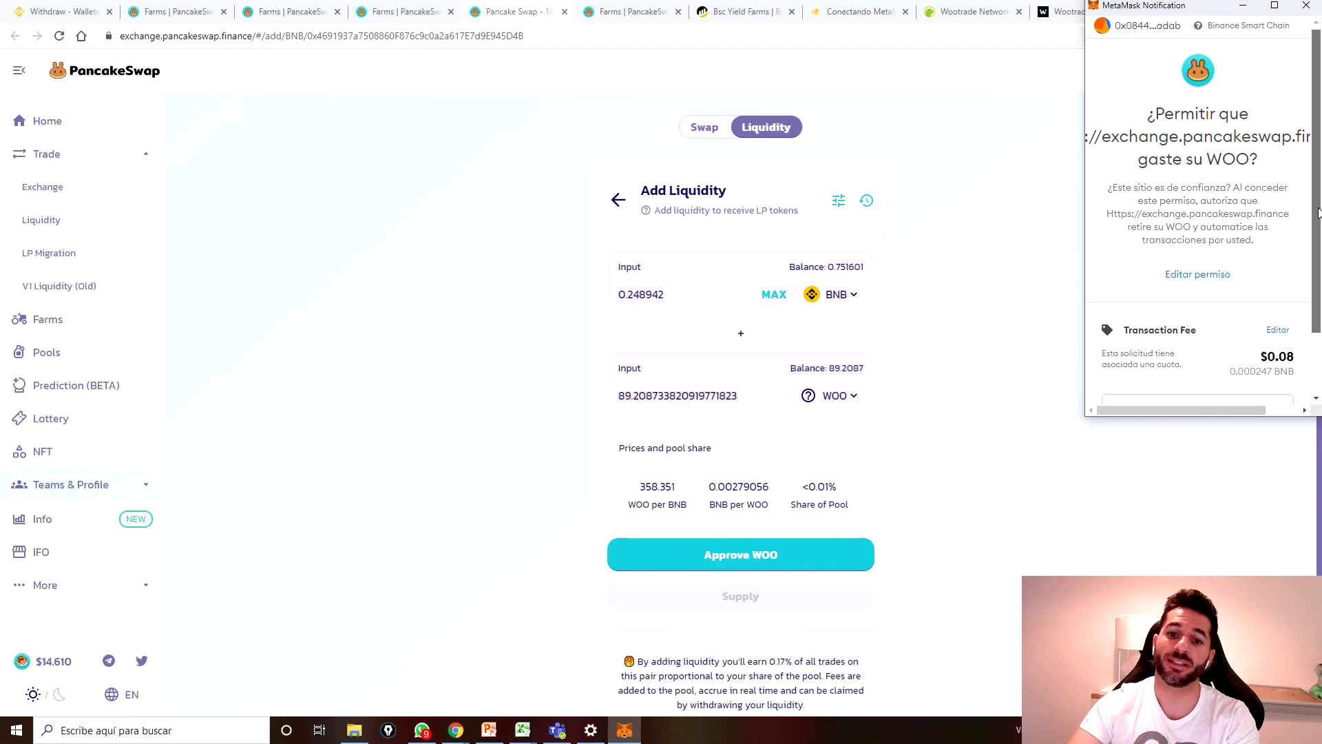
{"action": "scroll", "coordinate": [1274, 289], "scroll_direction": "down", "scroll_amount": 2}
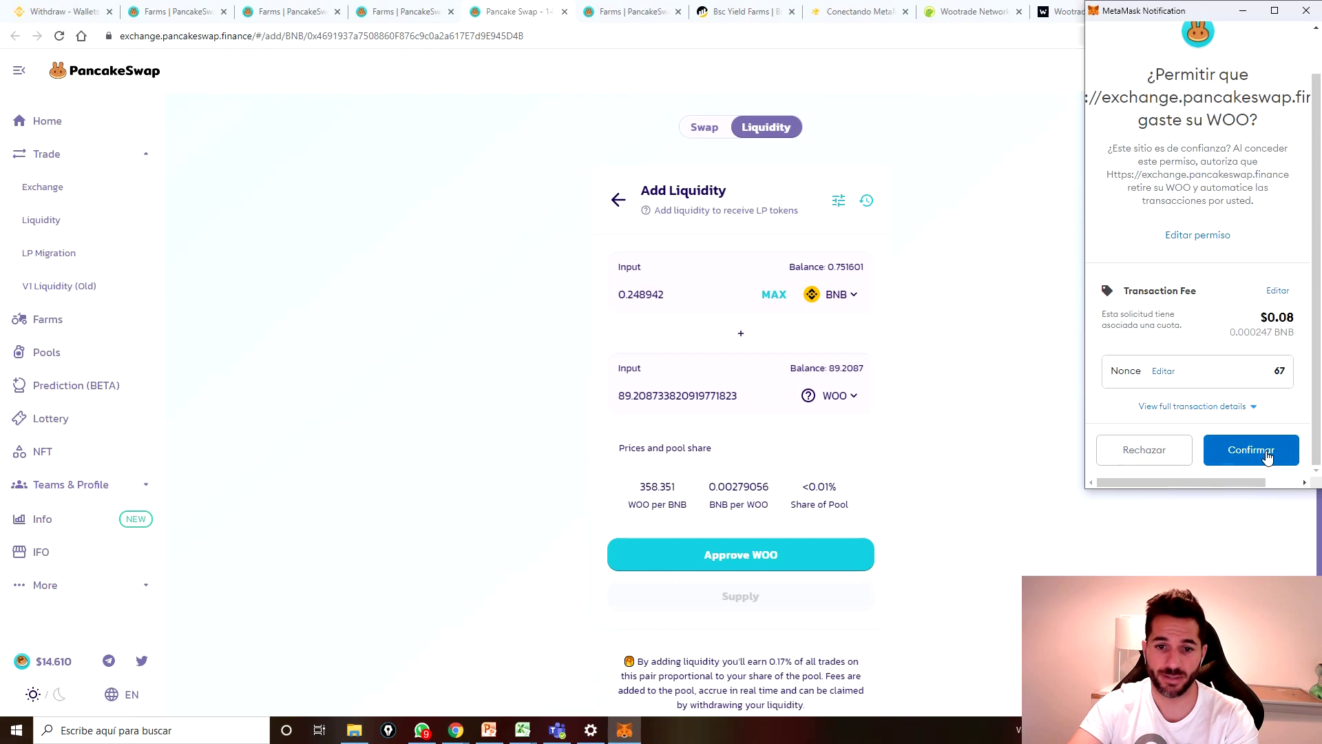
{"action": "left_click", "coordinate": [1266, 454]}
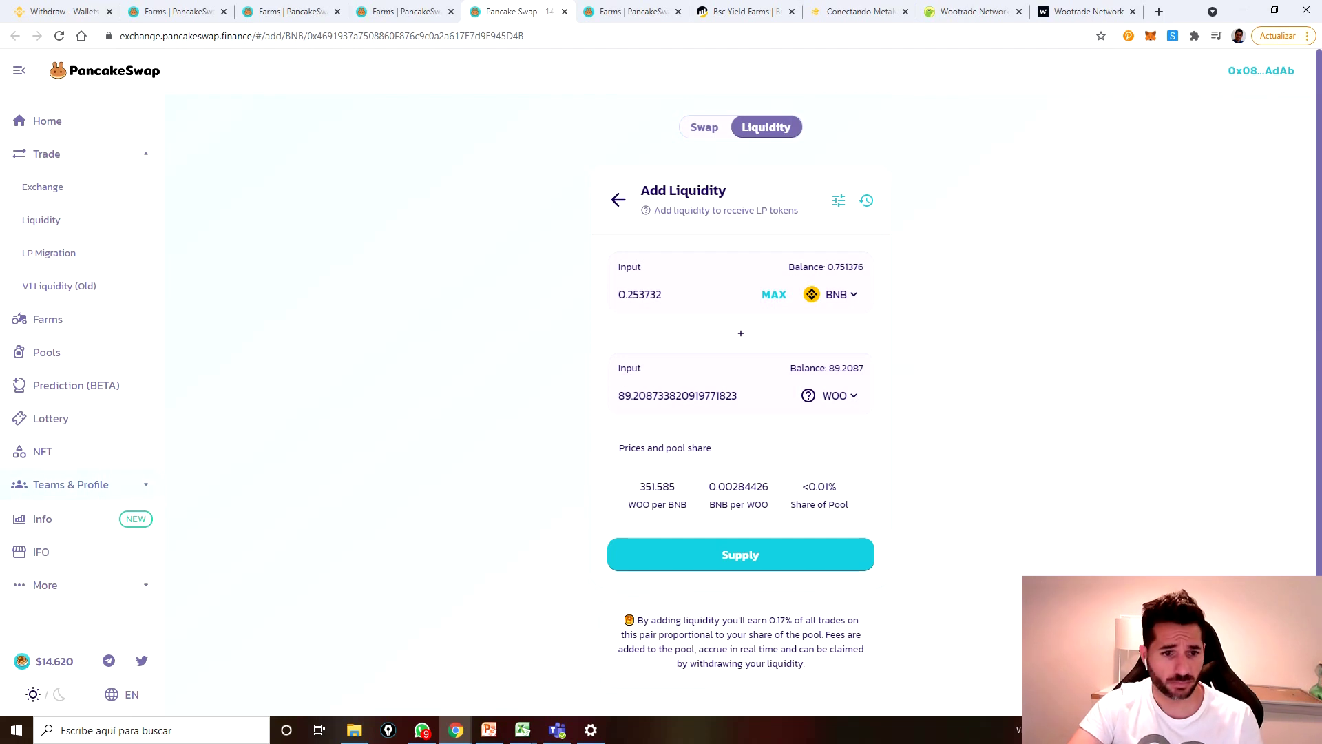
Supply the entered BNB and WOO amounts to the liquidity pool and confirm the transaction in MetaMask.
{"action": "left_click", "coordinate": [792, 566]}
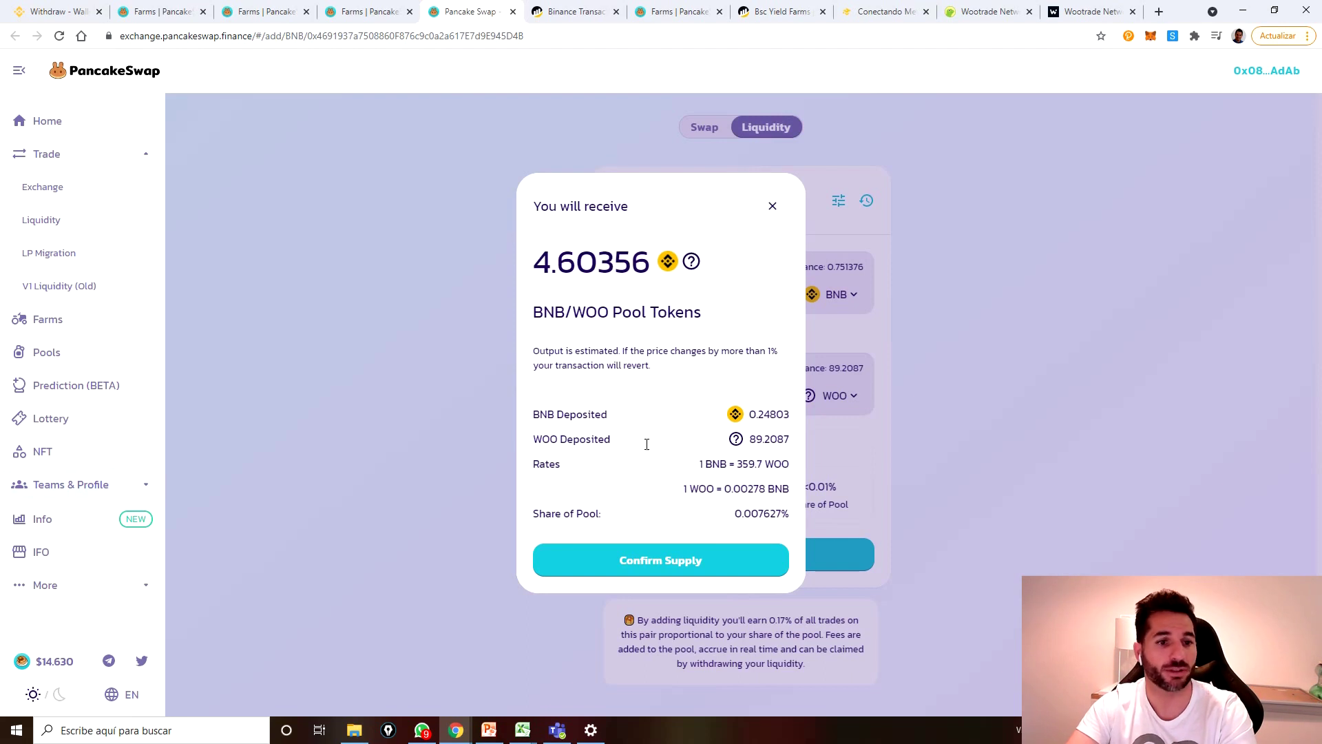
{"action": "left_click", "coordinate": [680, 567]}
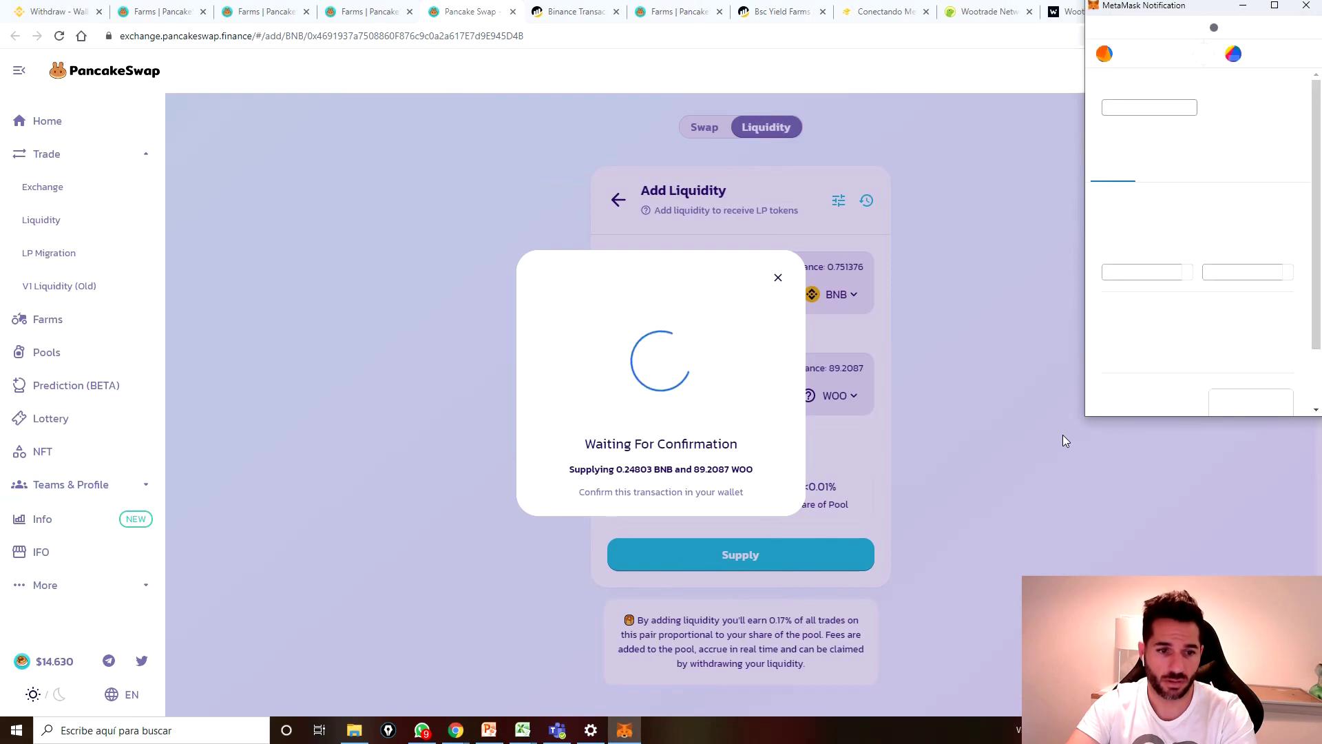
{"action": "scroll", "coordinate": [1240, 386], "scroll_direction": "down", "scroll_amount": 3}
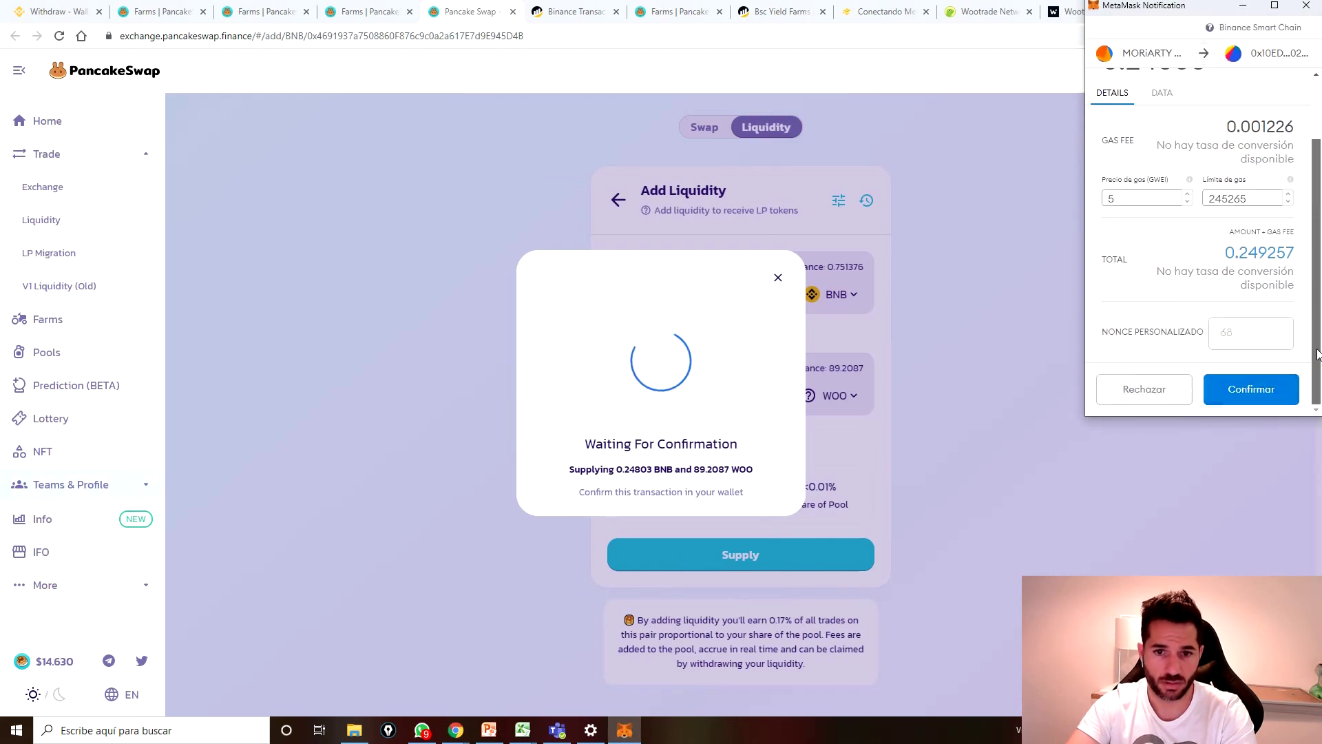
{"action": "left_click", "coordinate": [1249, 398]}
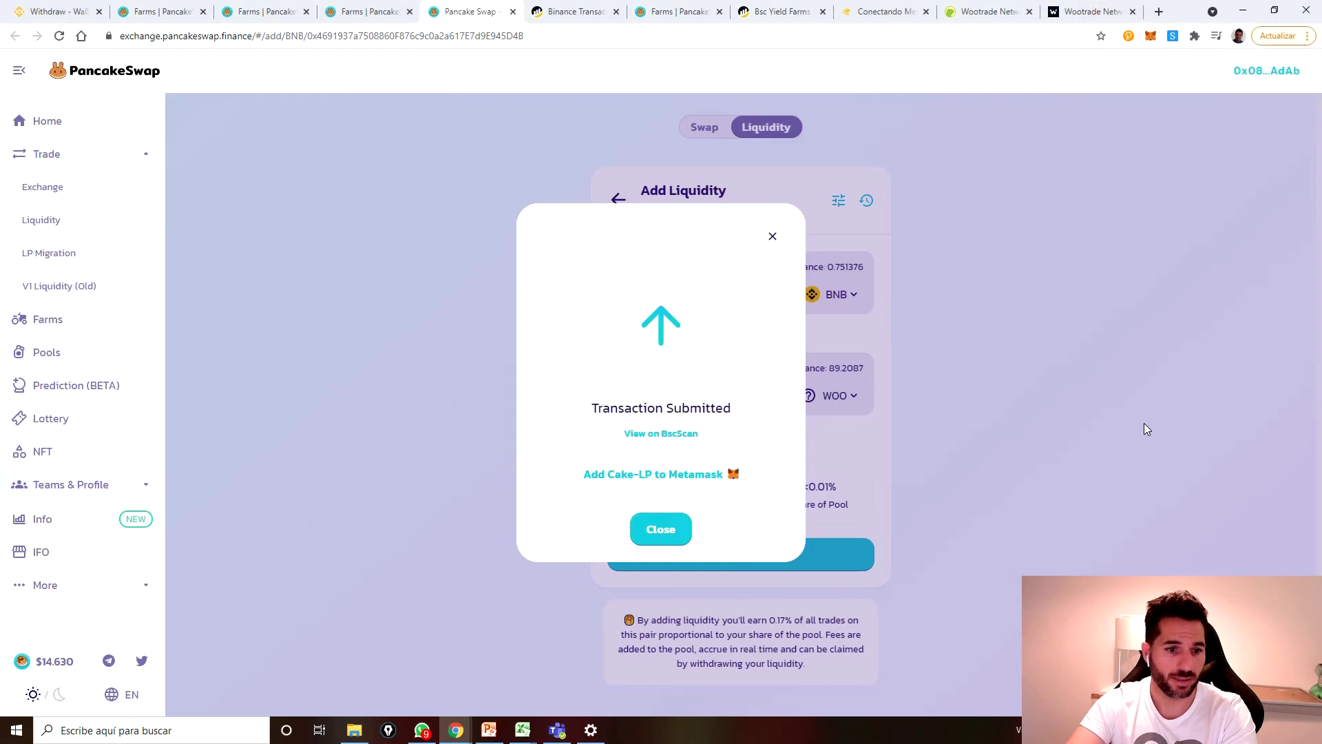
Add the Cake-LP token to MetaMask and review the LP tokens held in the wallet on the Add Liquidity page.
{"action": "left_click", "coordinate": [631, 475]}
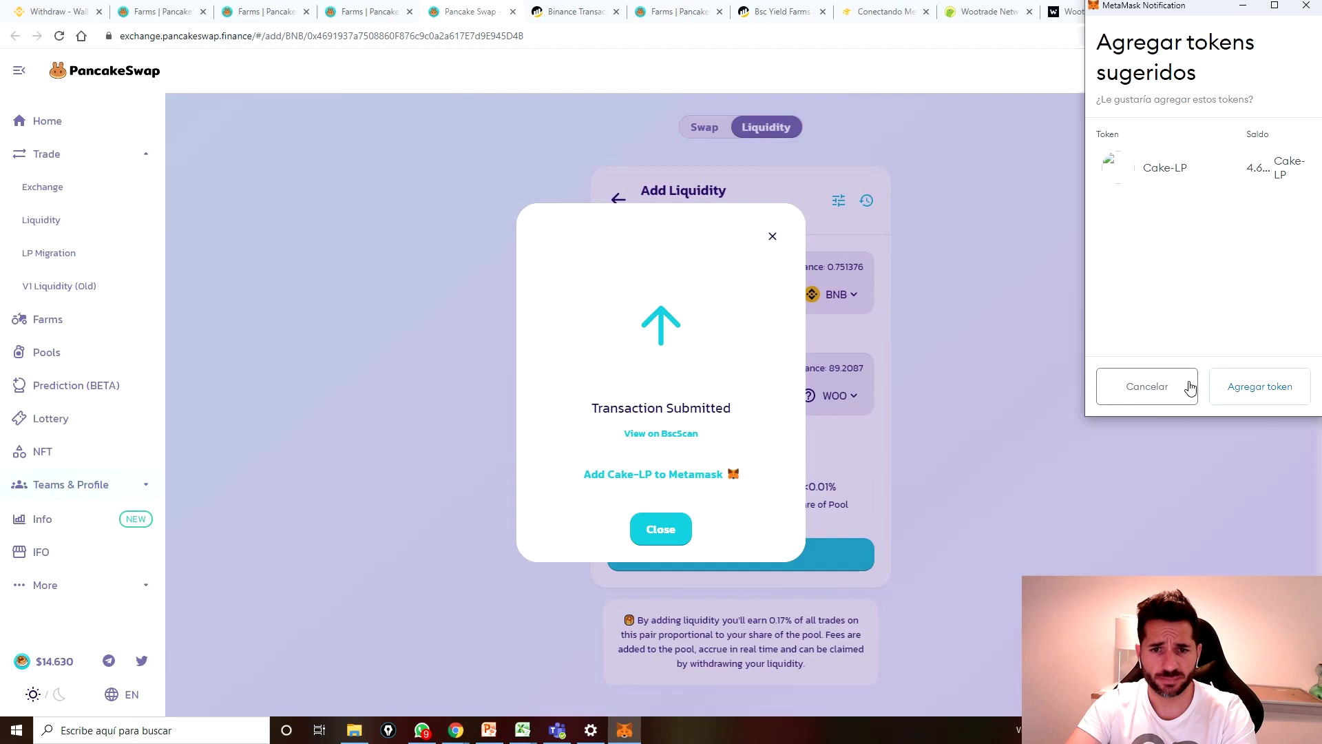
{"action": "left_click", "coordinate": [1260, 396]}
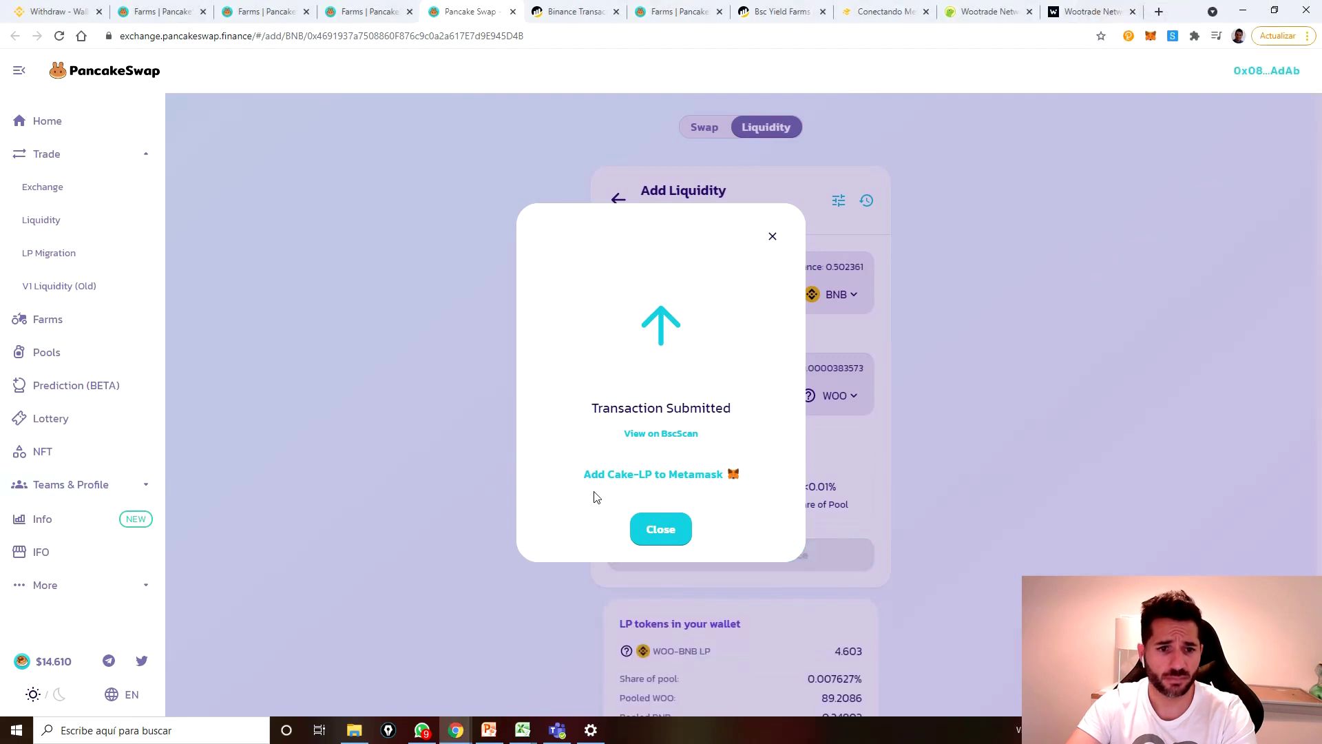
{"action": "left_click", "coordinate": [660, 529]}
{"action": "scroll", "coordinate": [937, 519], "scroll_direction": "down", "scroll_amount": 2}
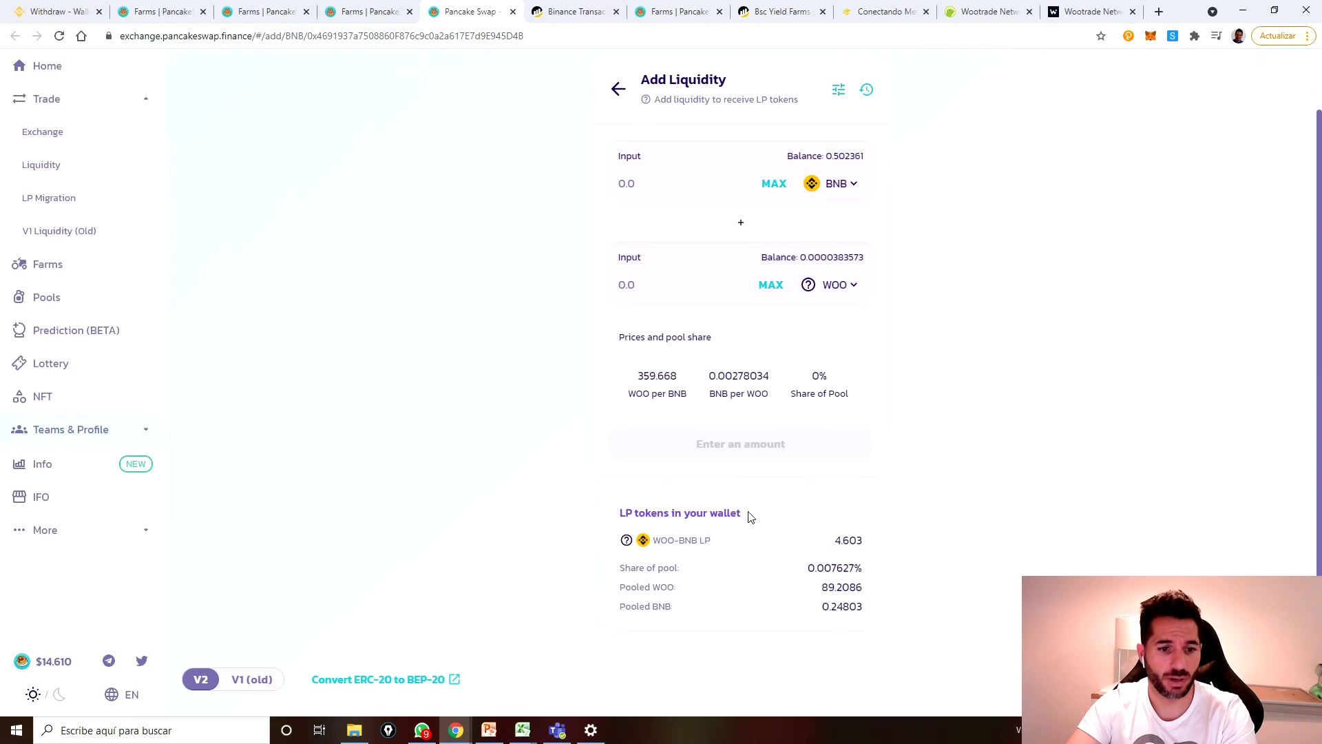
{"action": "scroll", "coordinate": [992, 345], "scroll_direction": "up", "scroll_amount": 2}
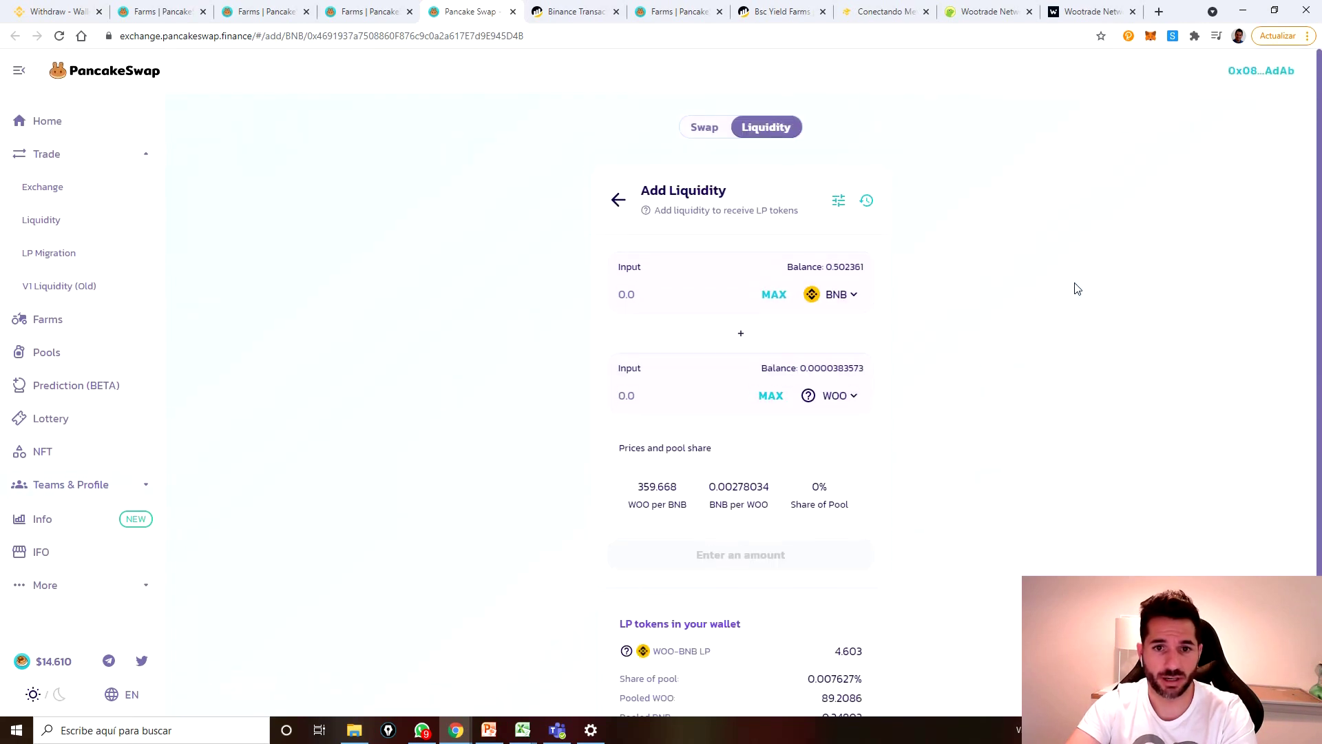
Check the Cake-LP balance among the assets in MetaMask.
{"action": "key", "text": "alt+shift+m"}
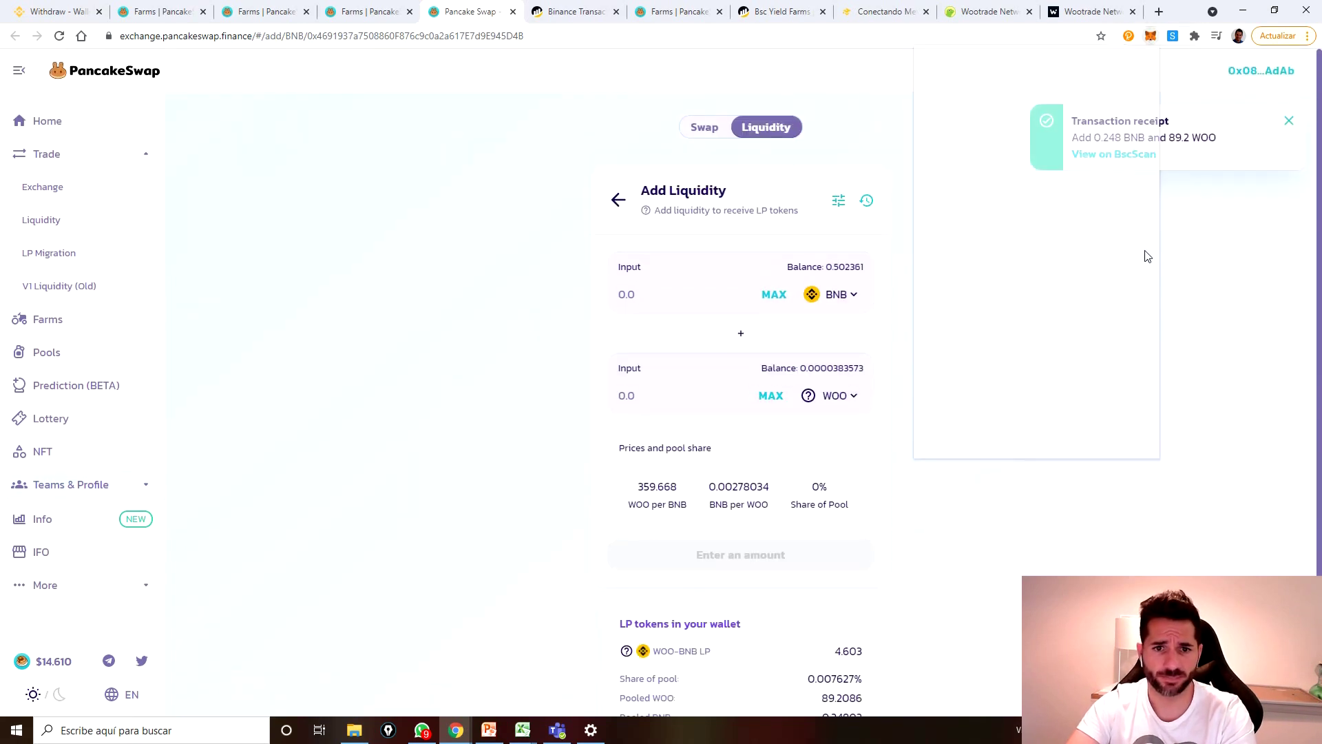
{"action": "left_click", "coordinate": [1205, 318]}
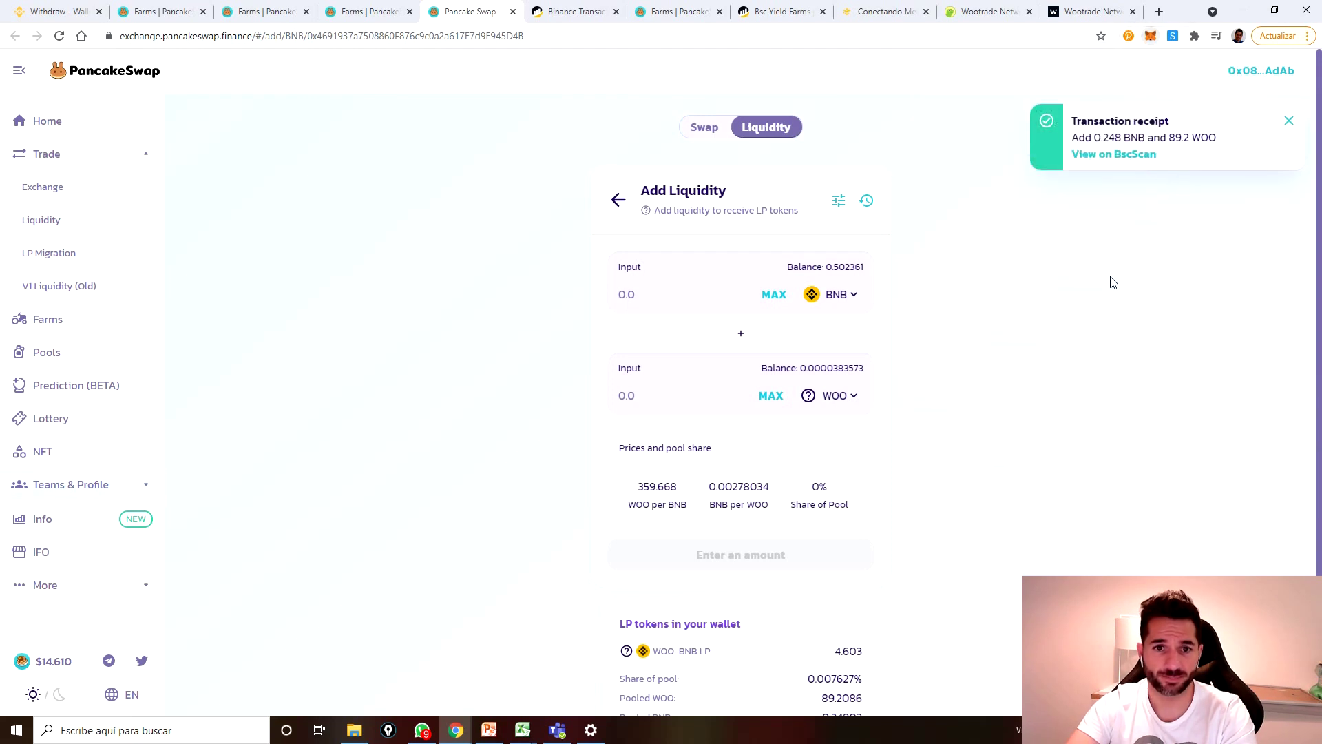
{"action": "key", "text": "alt+shift+m"}
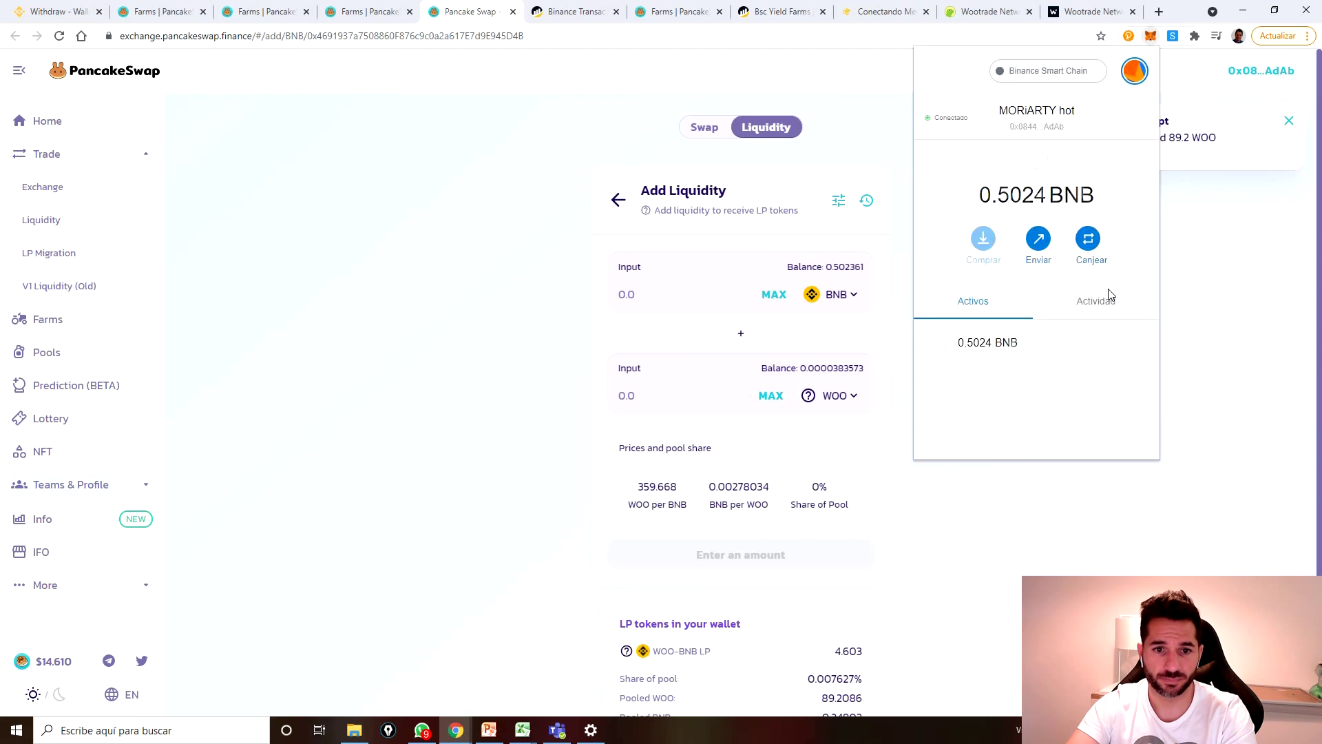
{"action": "scroll", "coordinate": [1094, 377], "scroll_direction": "down", "scroll_amount": 3}
{"action": "scroll", "coordinate": [1094, 380], "scroll_direction": "down", "scroll_amount": 1}
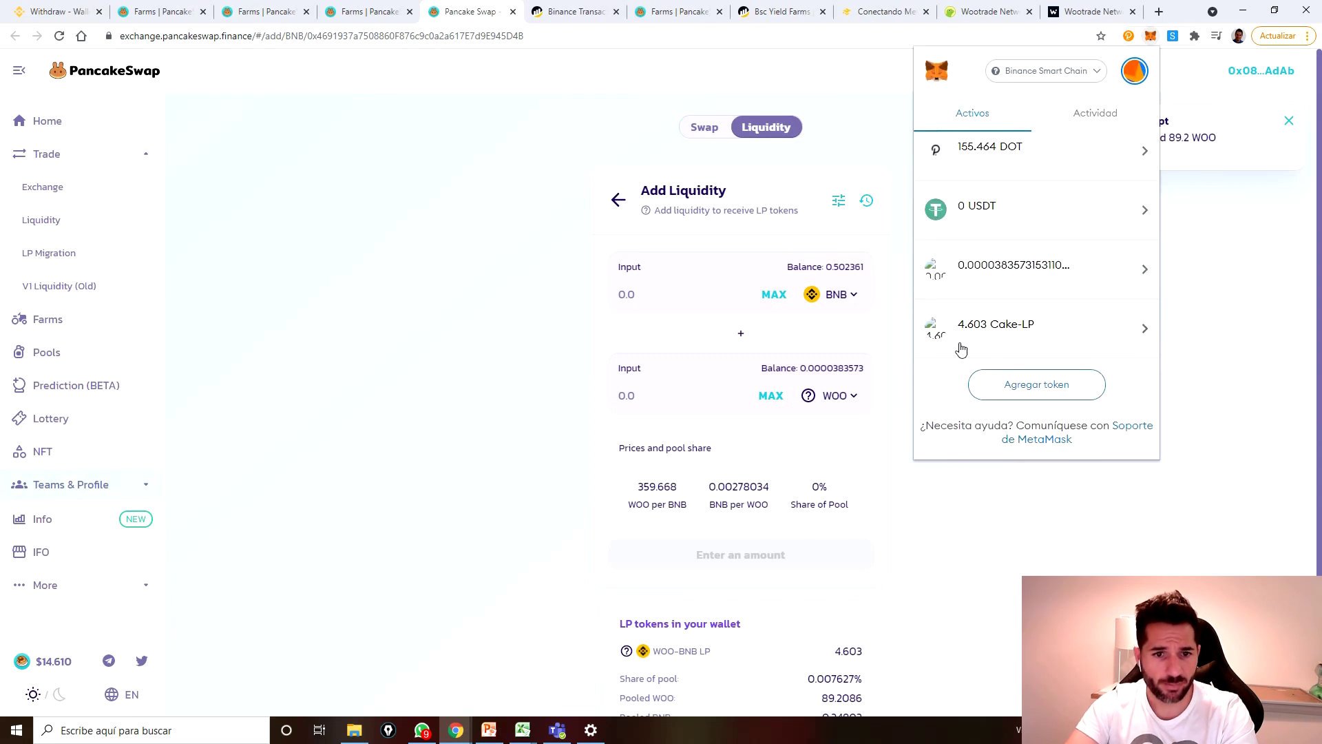
{"action": "left_click", "coordinate": [363, 375]}
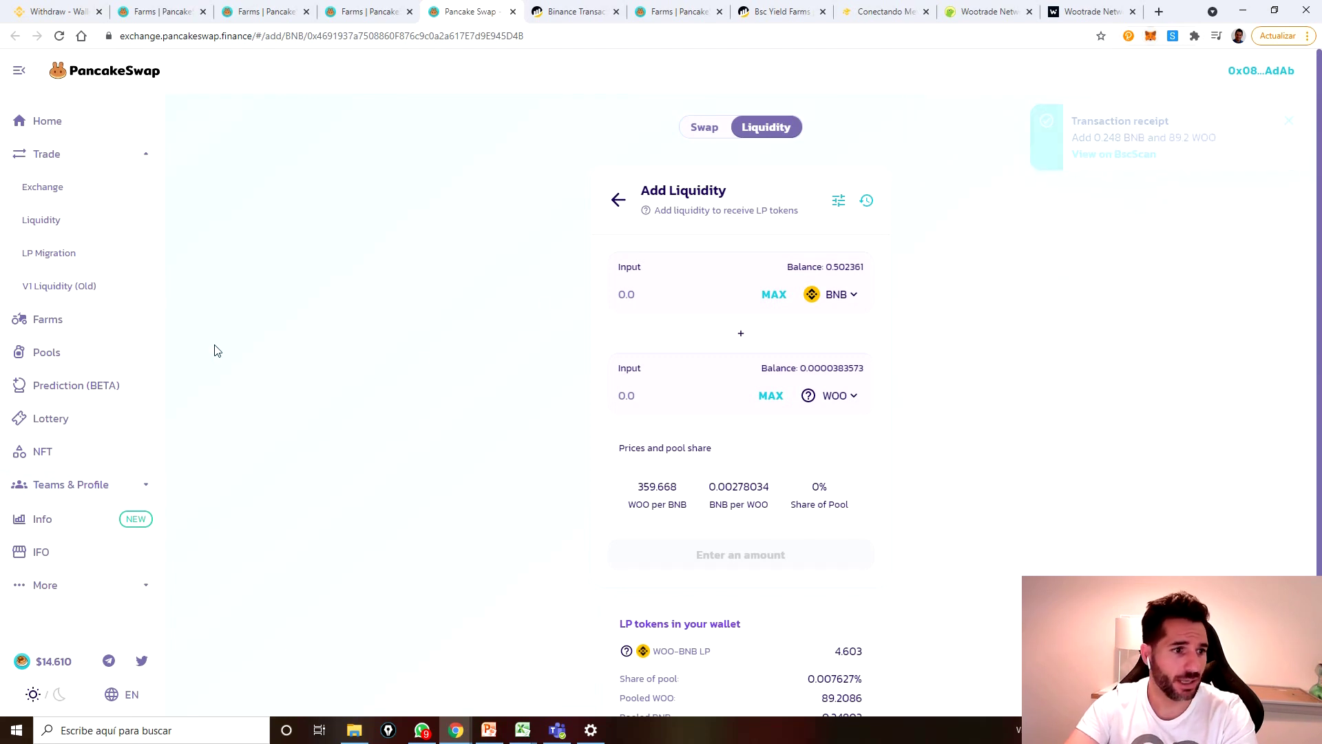
Enable the WOO-BNB farm on the Farms page and confirm the Cake-LP spending permission in MetaMask.
{"action": "left_click", "coordinate": [58, 328]}
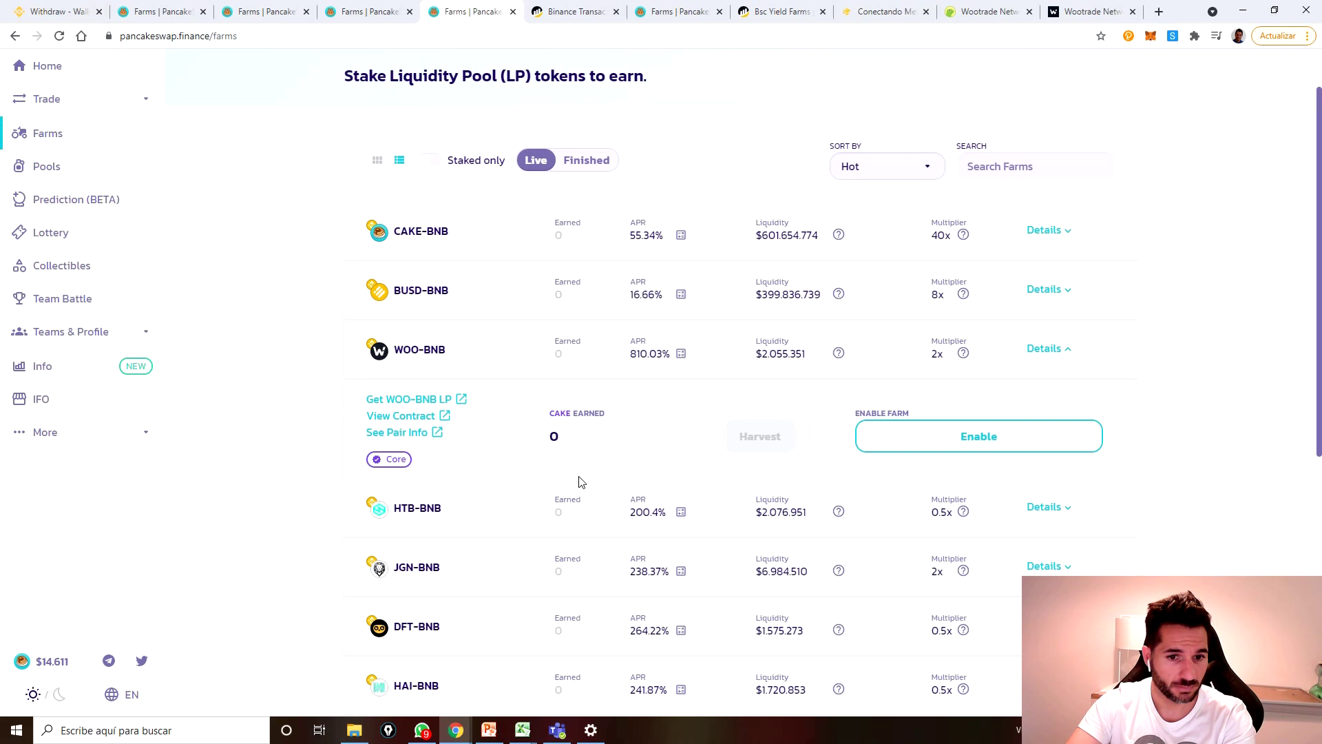
{"action": "left_click", "coordinate": [985, 440]}
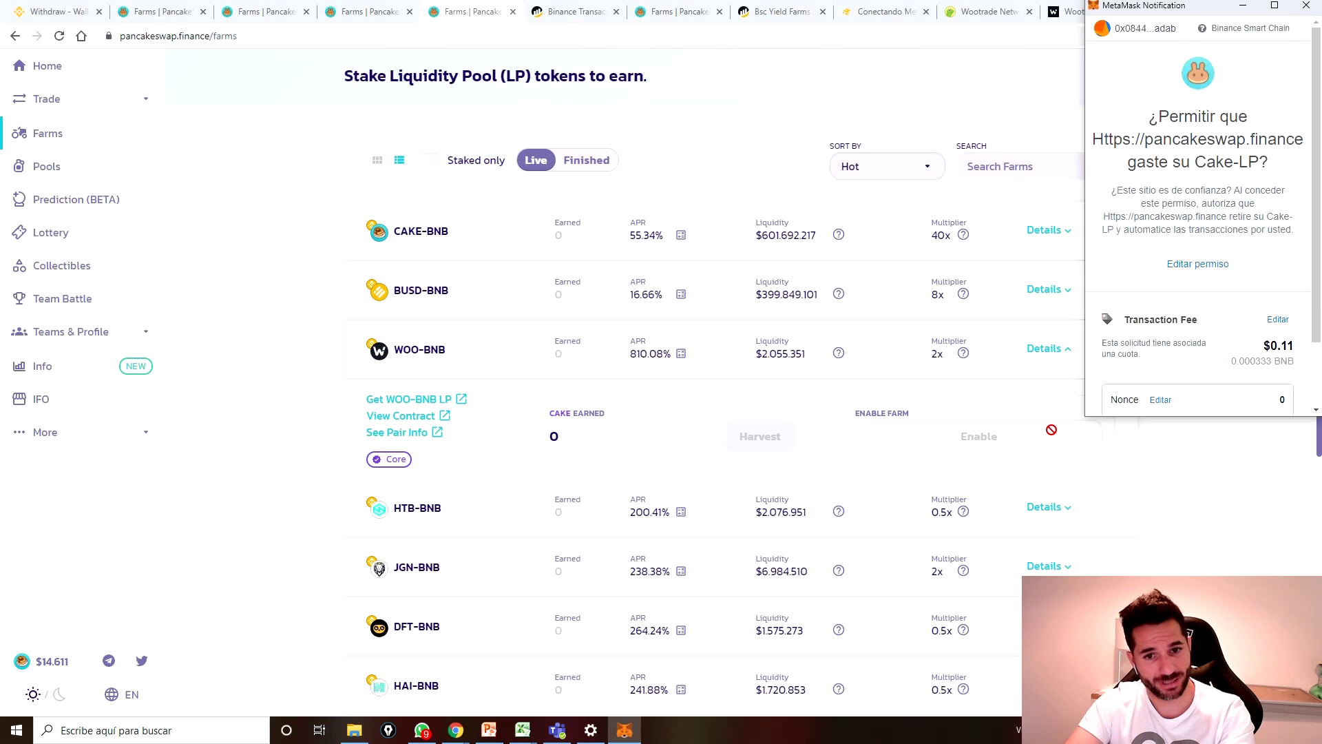
{"action": "scroll", "coordinate": [1315, 303], "scroll_direction": "down", "scroll_amount": 2}
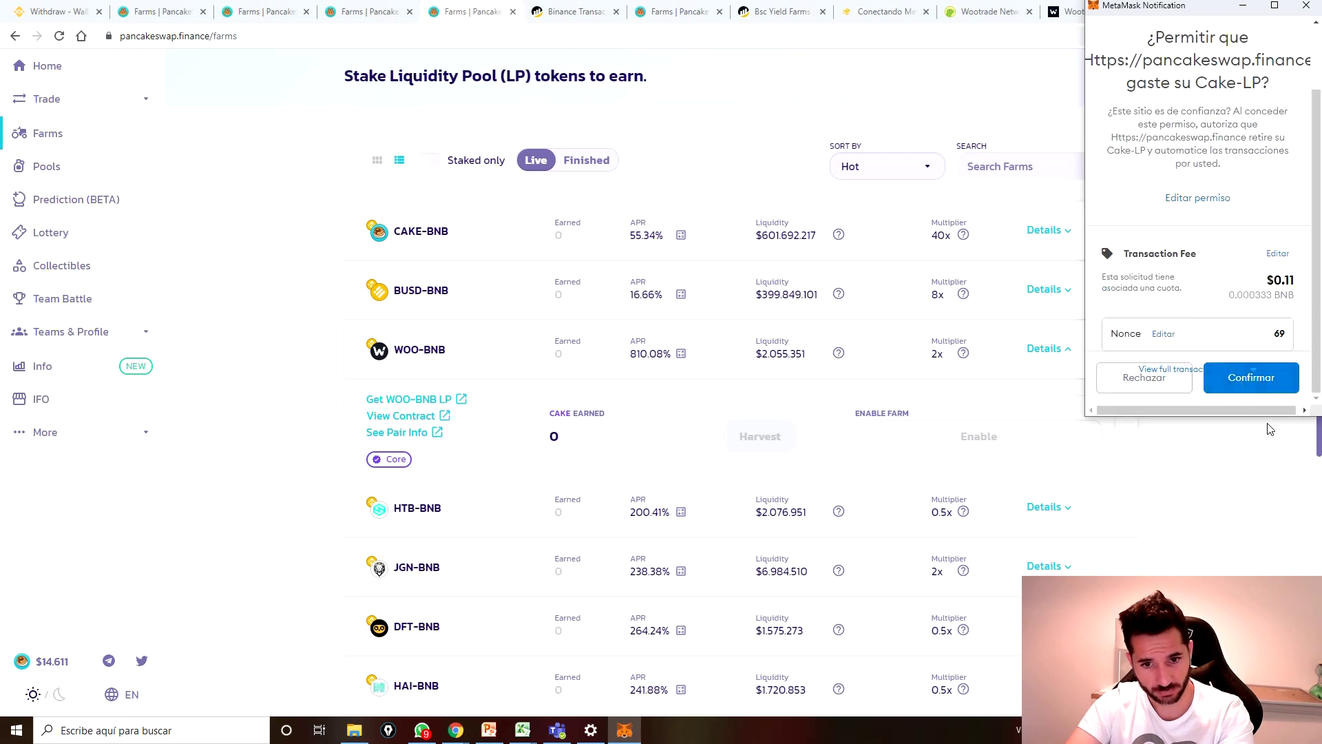
{"action": "left_click_drag", "start_coordinate": [1271, 417], "coordinate": [1271, 491]}
{"action": "left_click", "coordinate": [1265, 468]}
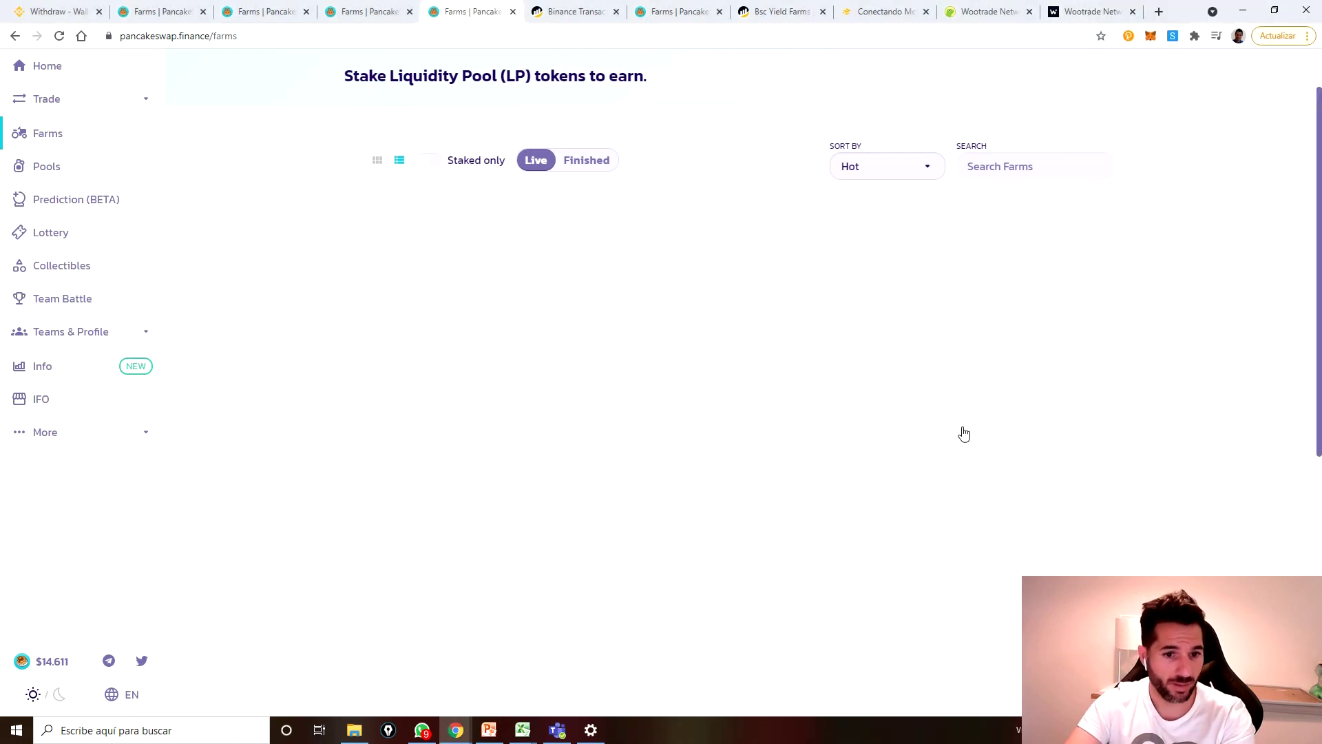
Stake the maximum WOO-BNB LP amount, 4.603620593476833003, in the farm and confirm the transaction in MetaMask.
{"action": "left_click", "coordinate": [942, 443]}
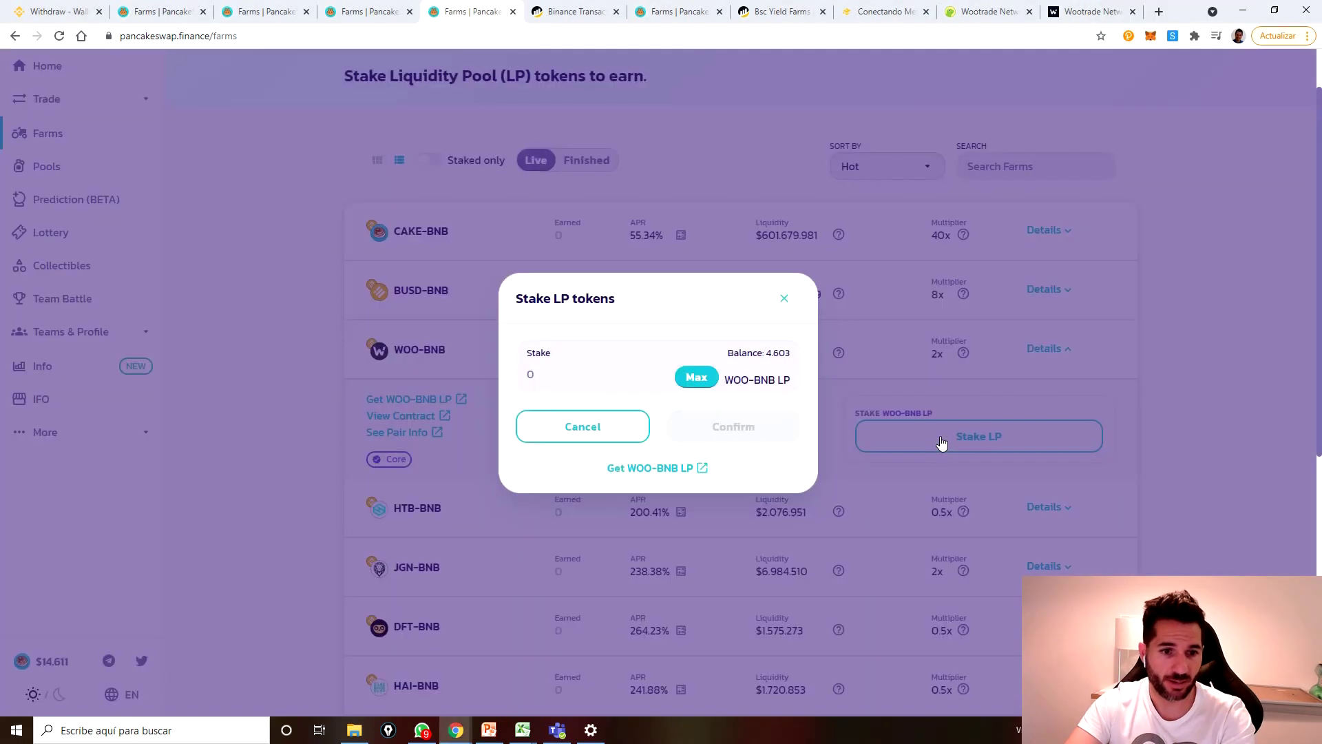
{"action": "left_click", "coordinate": [696, 377]}
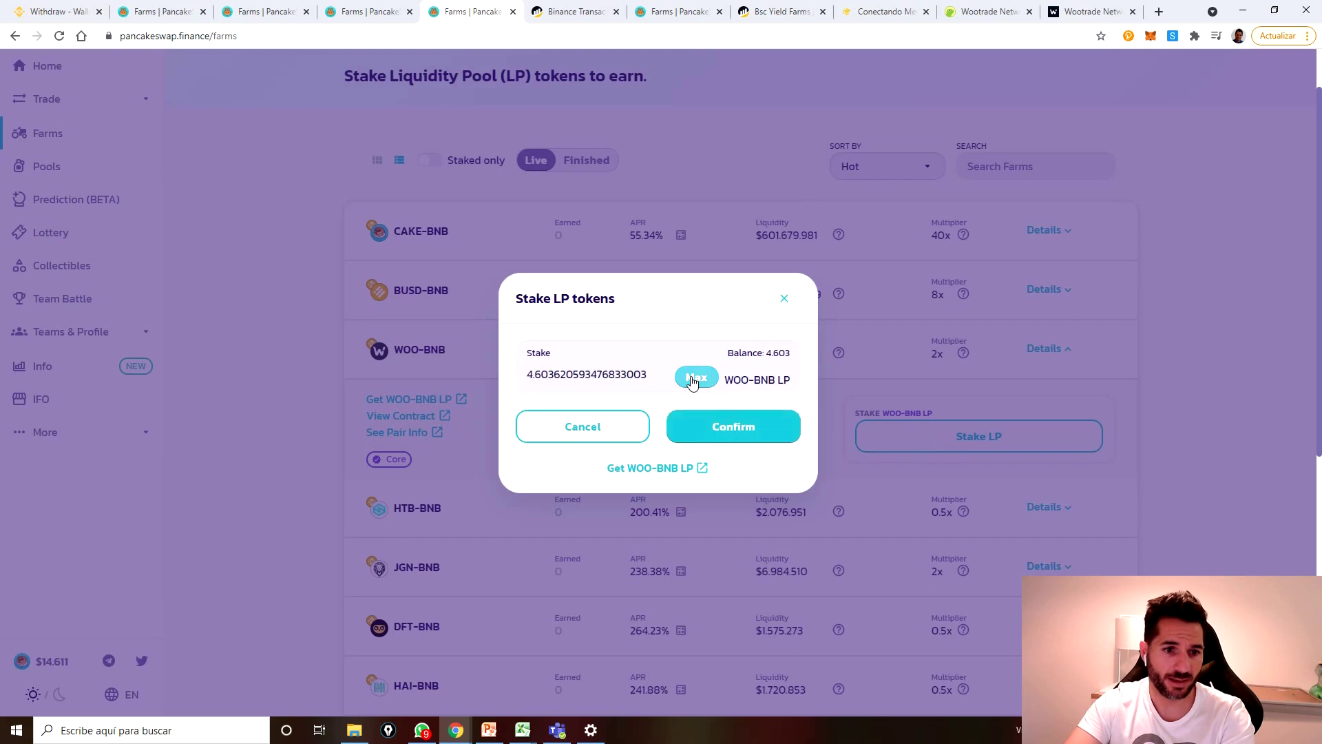
{"action": "left_click", "coordinate": [734, 429]}
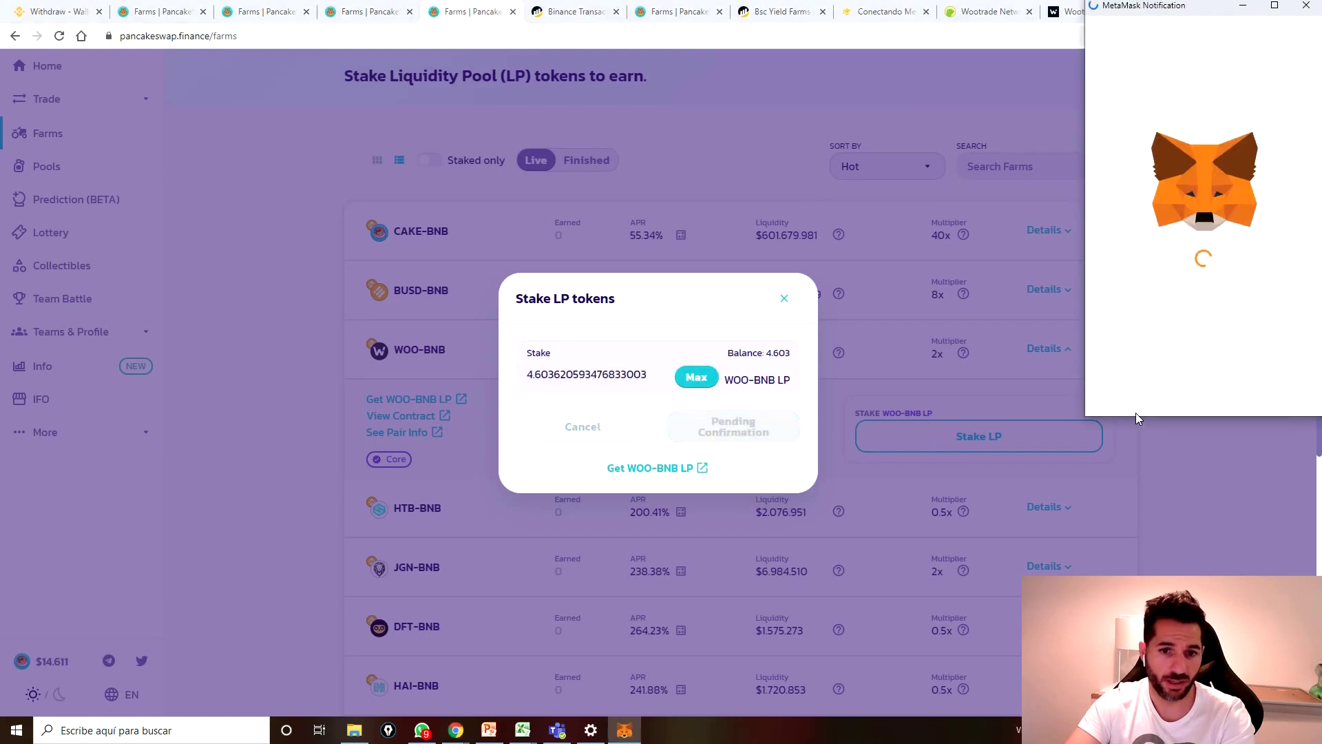
{"action": "left_click_drag", "start_coordinate": [1138, 416], "coordinate": [1125, 515]}
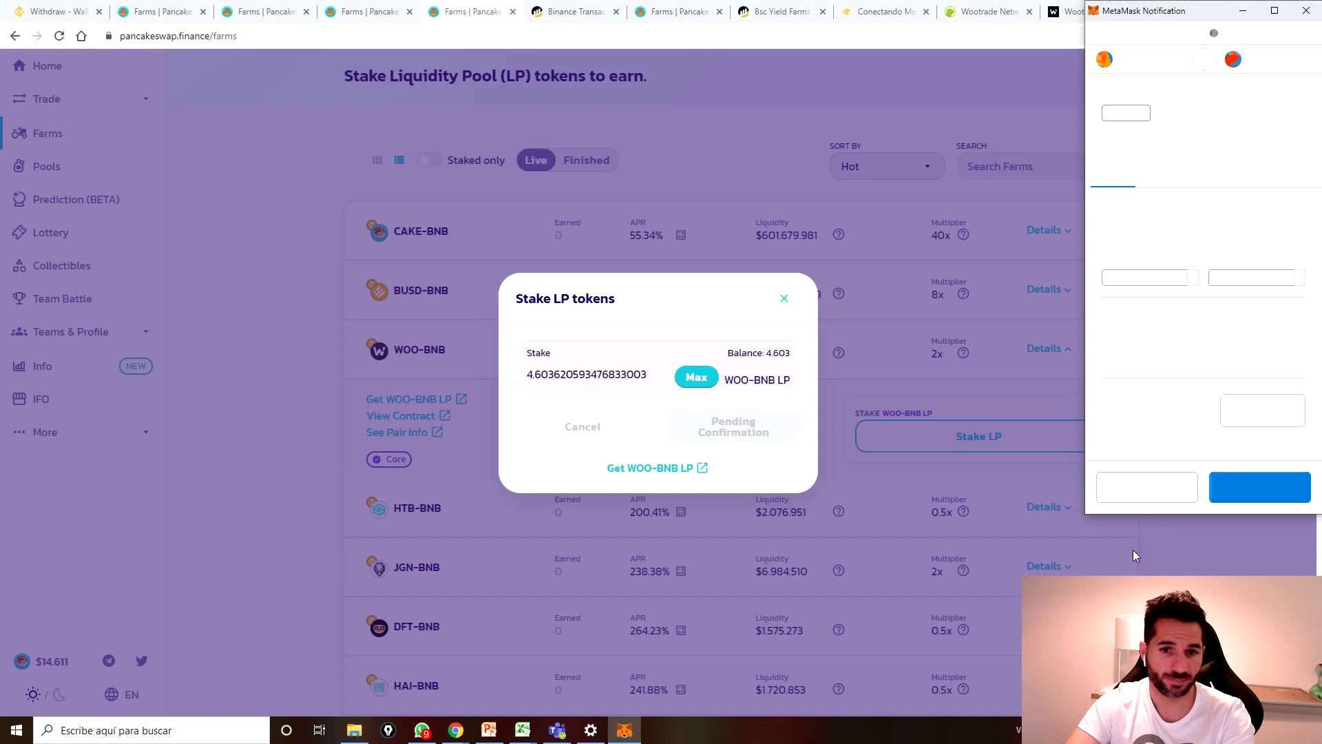
{"action": "left_click", "coordinate": [1256, 490]}
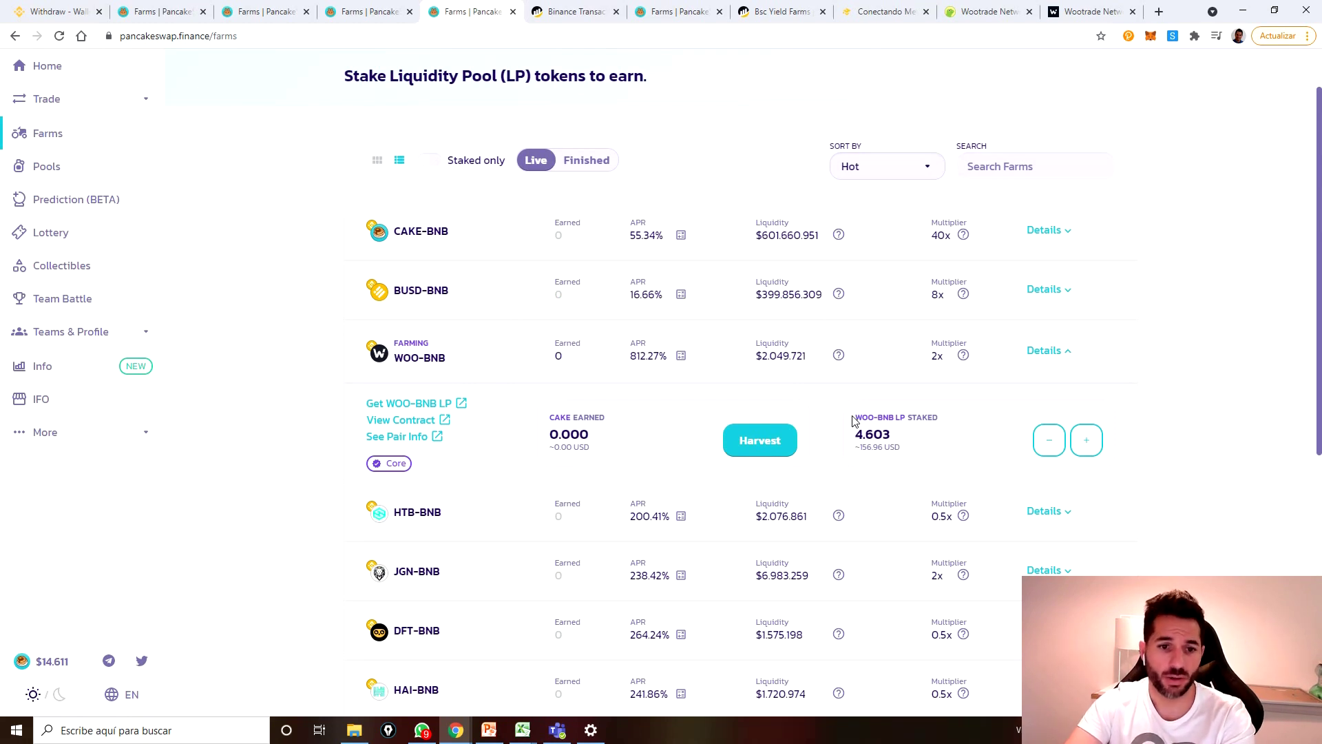
Review the staked WOO-BNB LP amount, its USD value and the farm's APR.
{"action": "left_click_drag", "start_coordinate": [905, 417], "coordinate": [856, 417]}
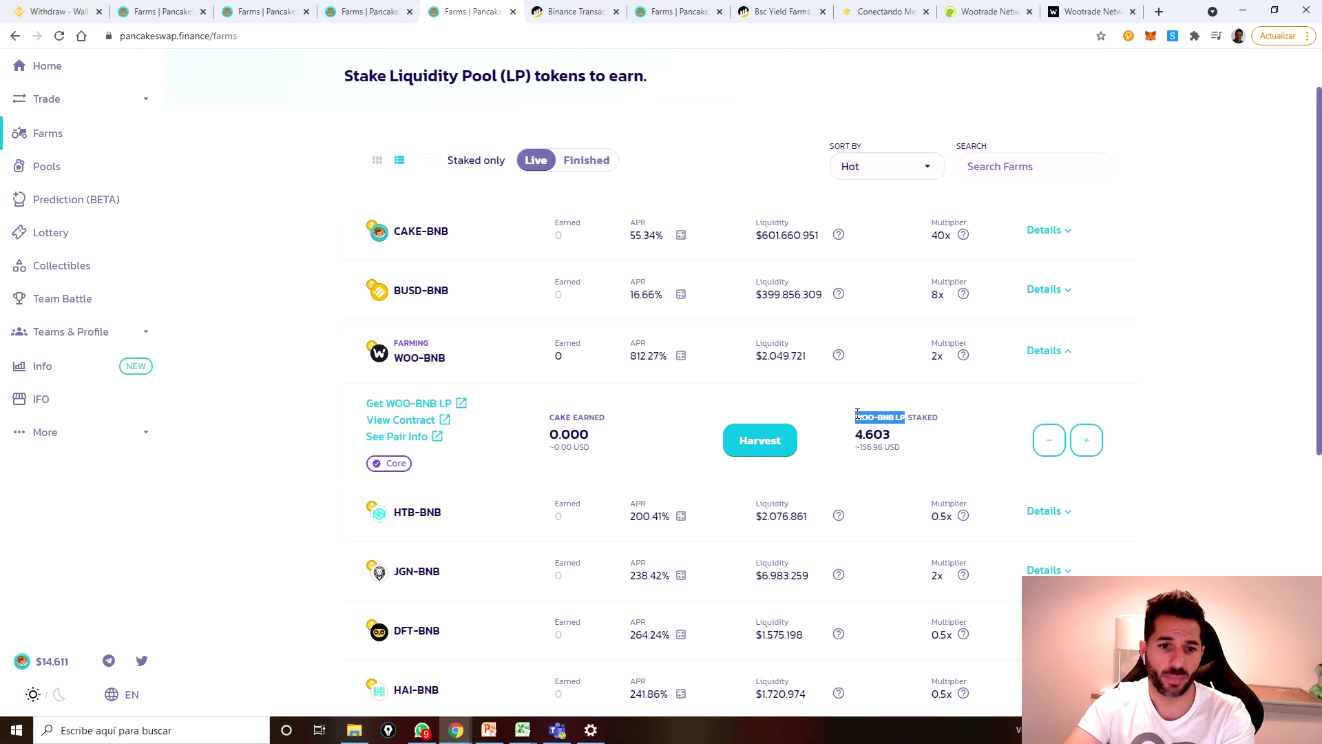
{"action": "left_click", "coordinate": [864, 461]}
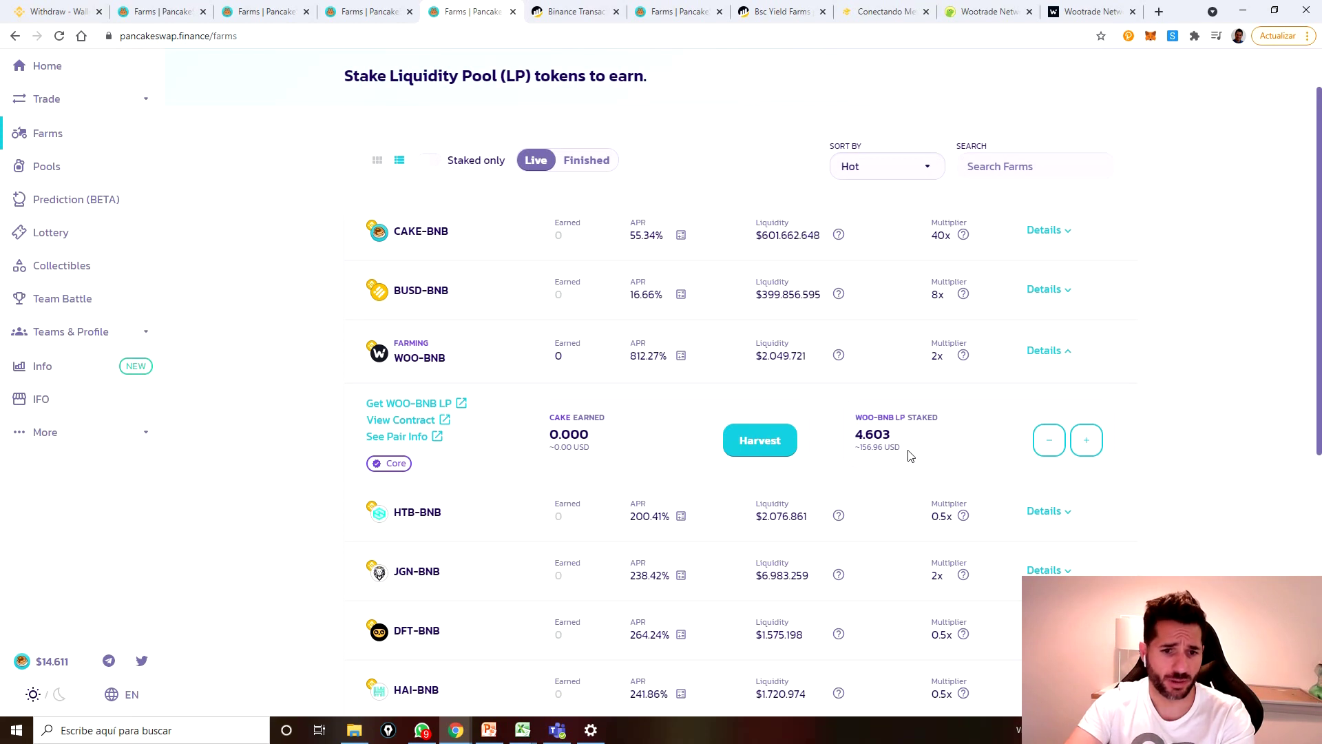
{"action": "left_click_drag", "start_coordinate": [902, 452], "coordinate": [854, 449]}
{"action": "left_click", "coordinate": [855, 452]}
{"action": "triple_click", "coordinate": [857, 449]}
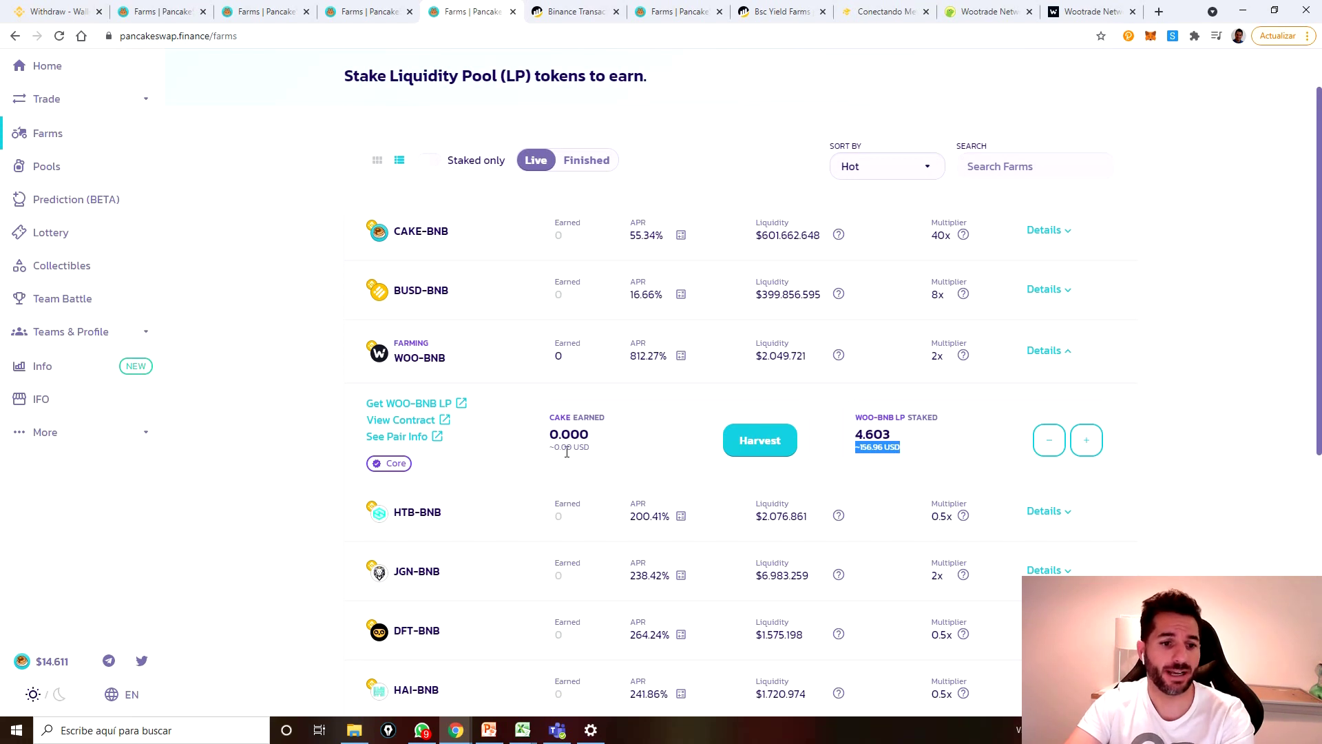
{"action": "left_click_drag", "start_coordinate": [617, 349], "coordinate": [673, 359]}
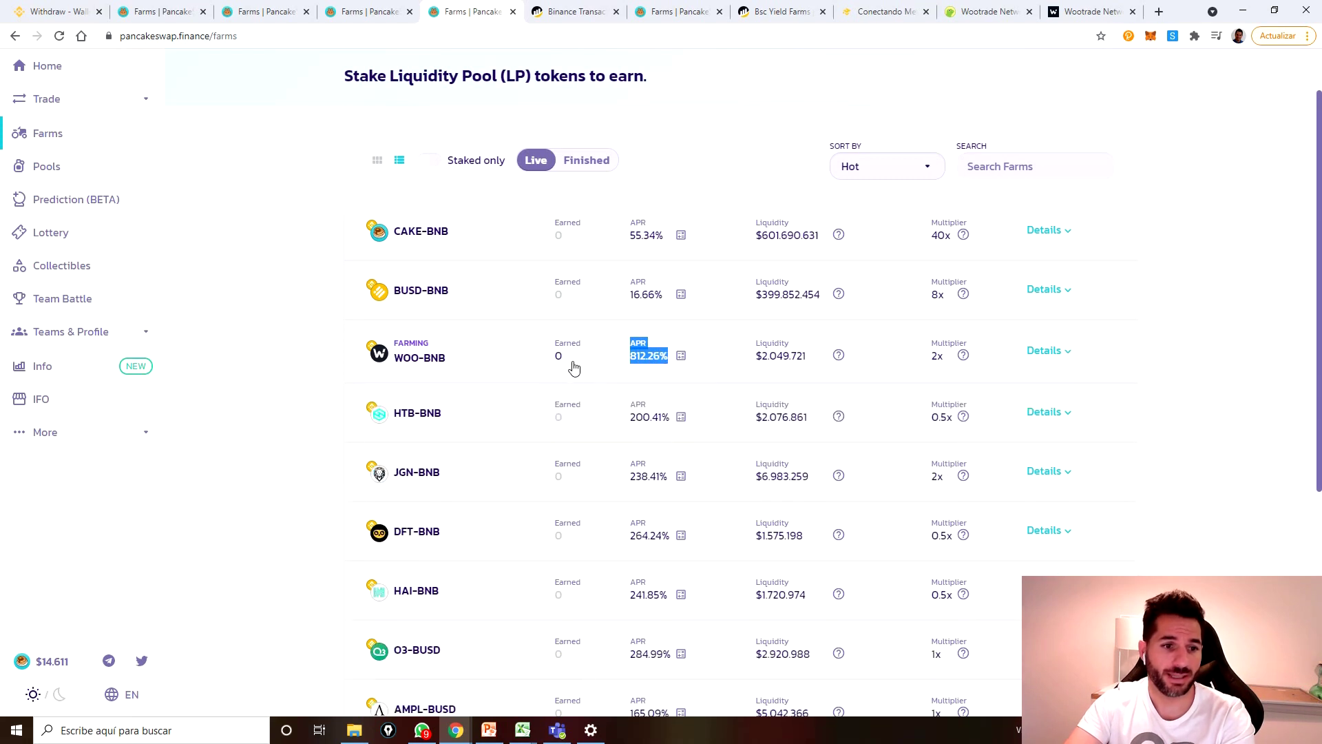
{"action": "left_click", "coordinate": [513, 366]}
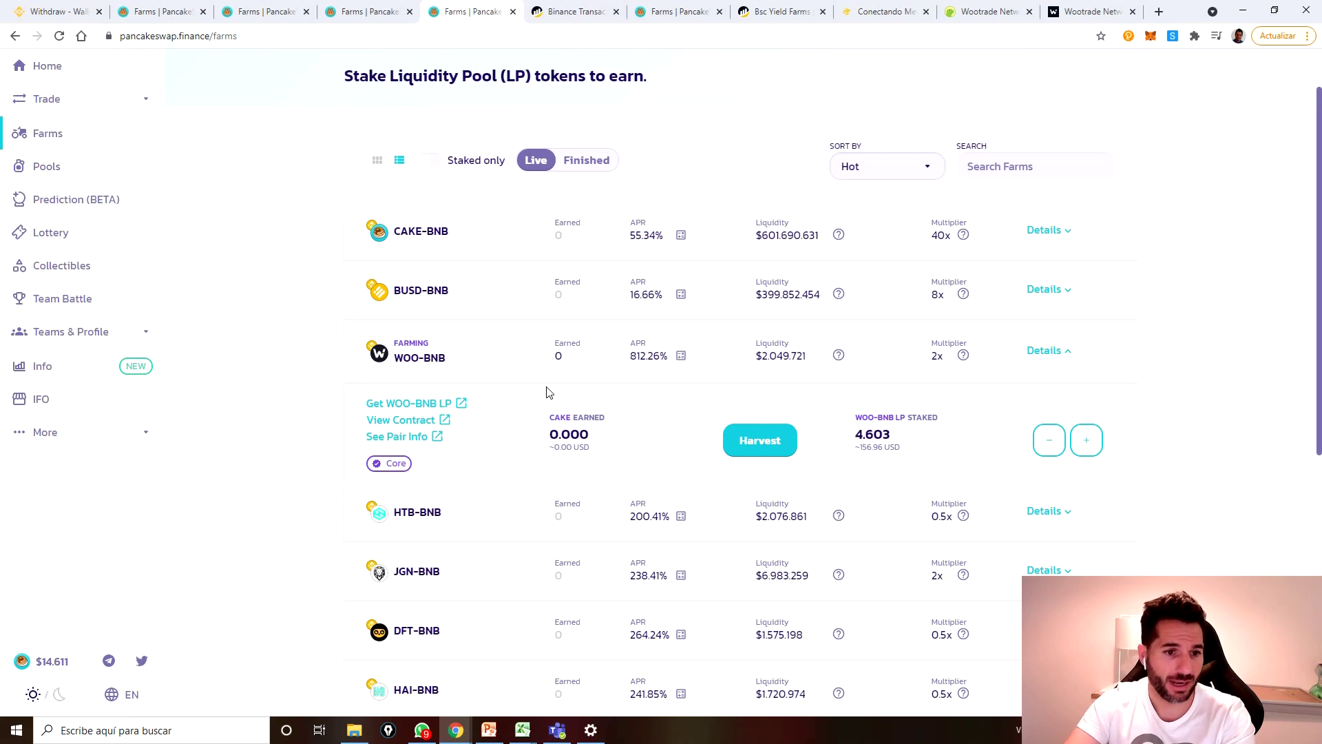
Look over the CAKE staking pools on the Pools page and return to the open Farms page with the WOO-BNB position.
{"action": "left_click", "coordinate": [76, 172]}
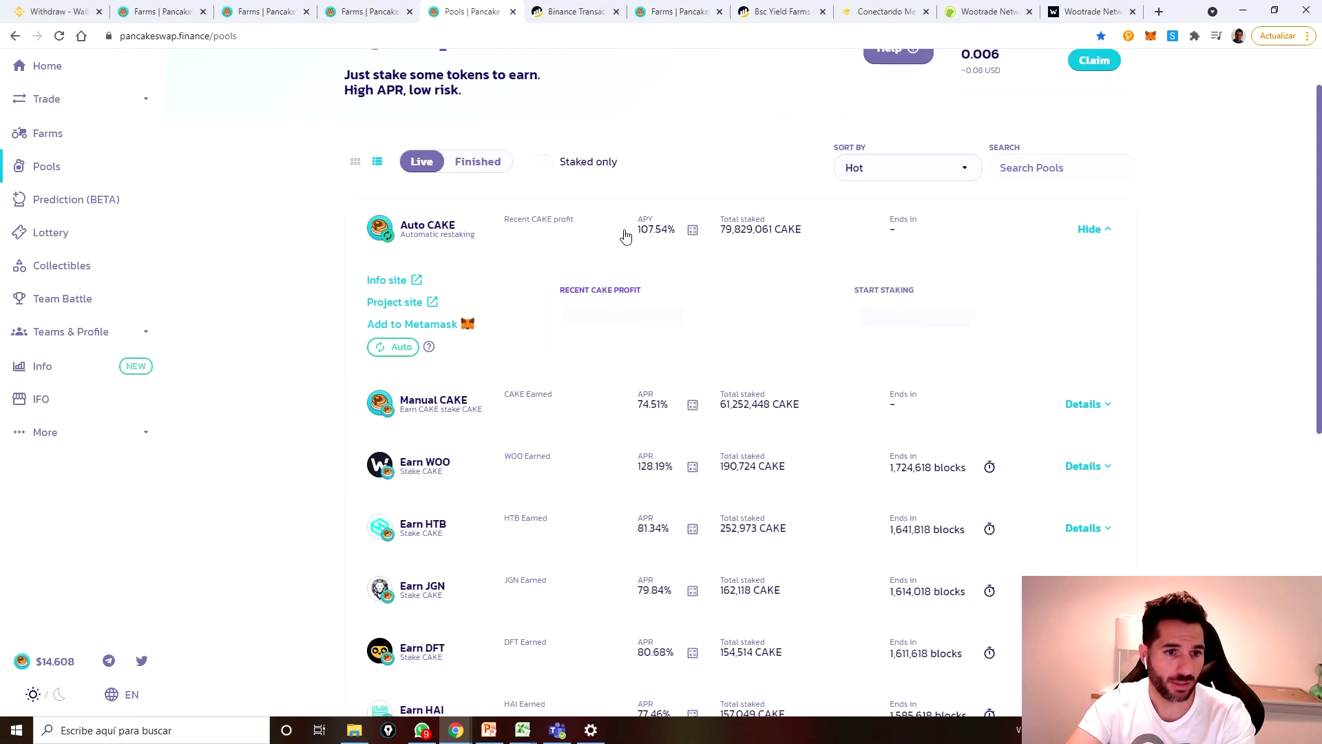
{"action": "key", "text": "ctrl+Tab"}
{"action": "key", "text": "ctrl+Tab"}
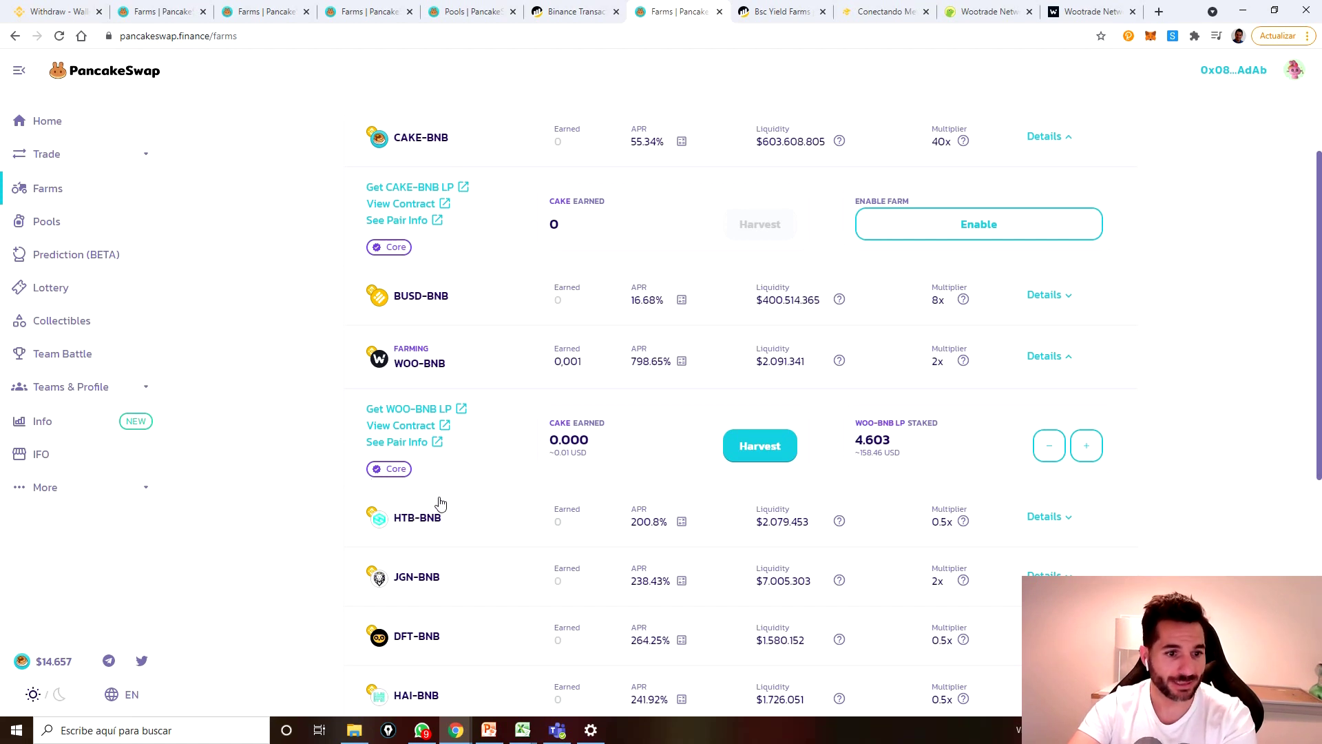
Examine the projects and their DYOR risk labels in BscScan's Yield Farms list, and return to the PancakeSwap farms.
{"action": "left_click", "coordinate": [767, 17]}
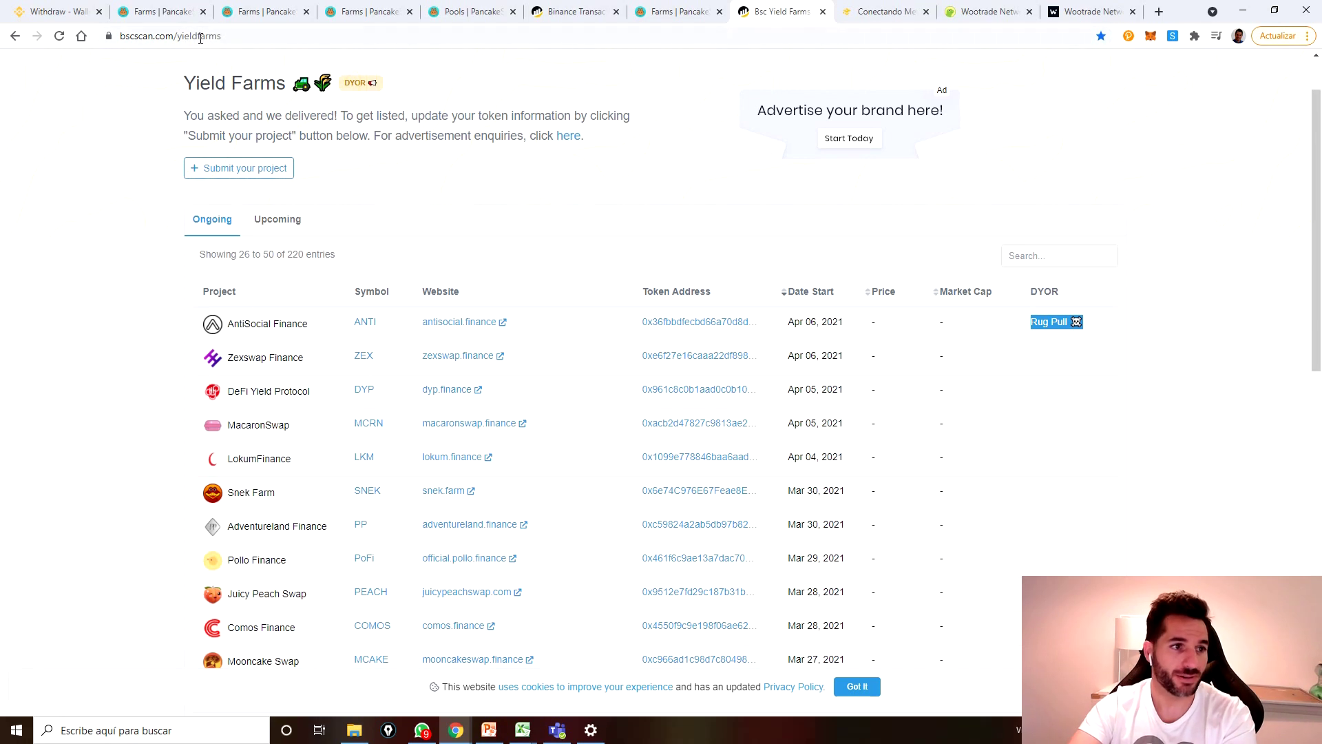
{"action": "scroll", "coordinate": [401, 473], "scroll_direction": "down", "scroll_amount": 3}
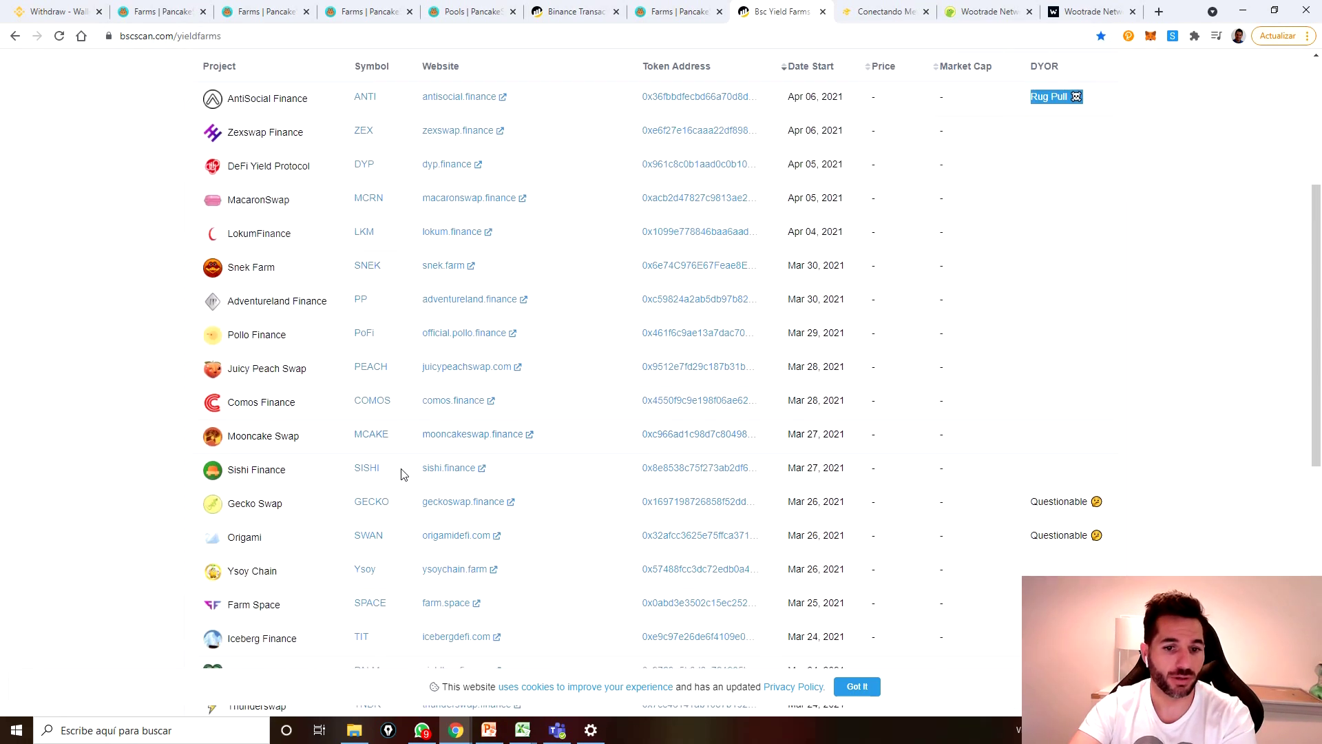
{"action": "scroll", "coordinate": [401, 472], "scroll_direction": "up", "scroll_amount": 3}
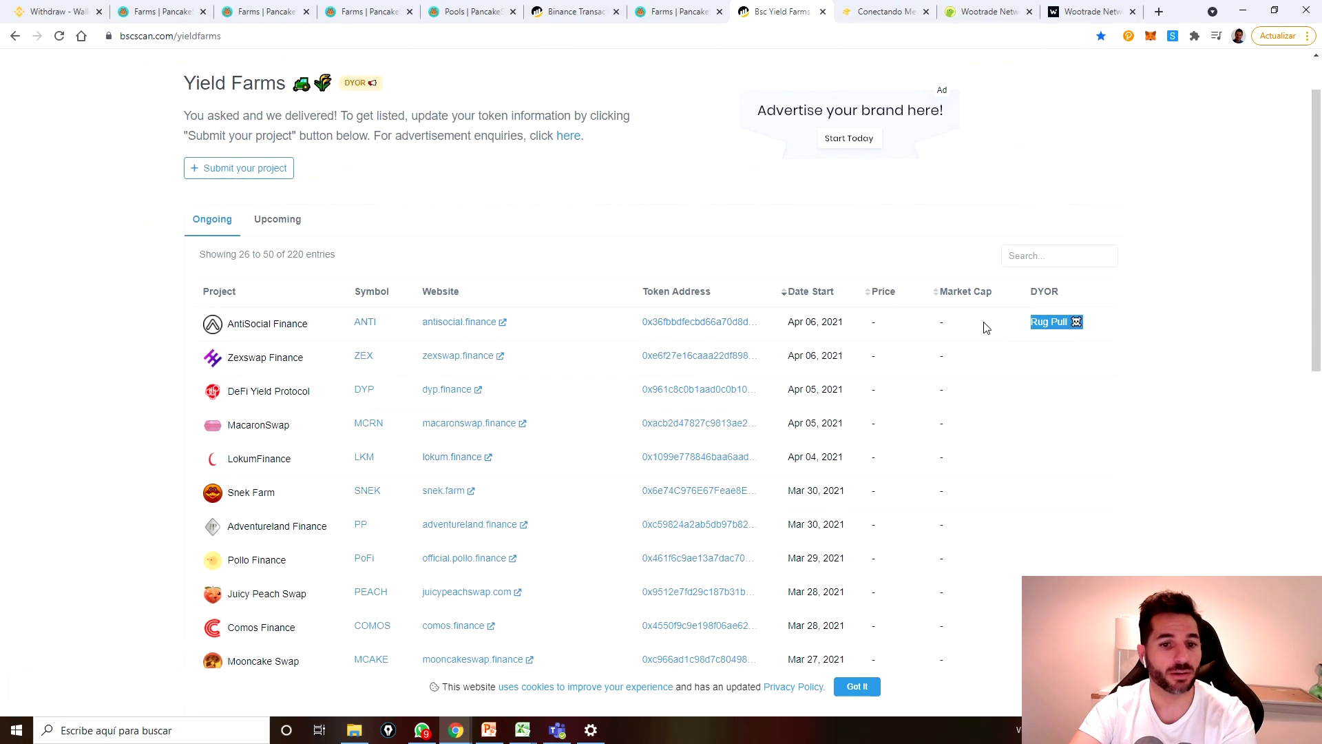
{"action": "scroll", "coordinate": [797, 375], "scroll_direction": "down", "scroll_amount": 6}
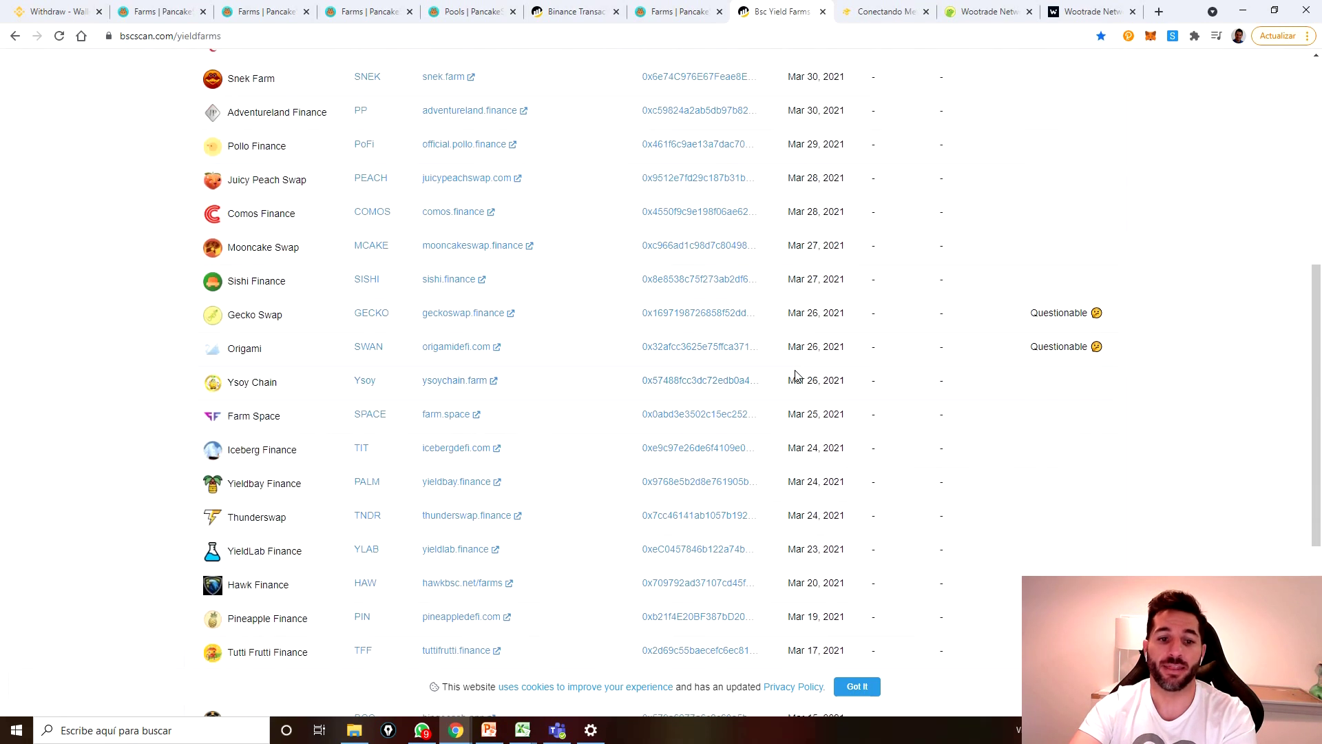
{"action": "scroll", "coordinate": [797, 376], "scroll_direction": "down", "scroll_amount": 3}
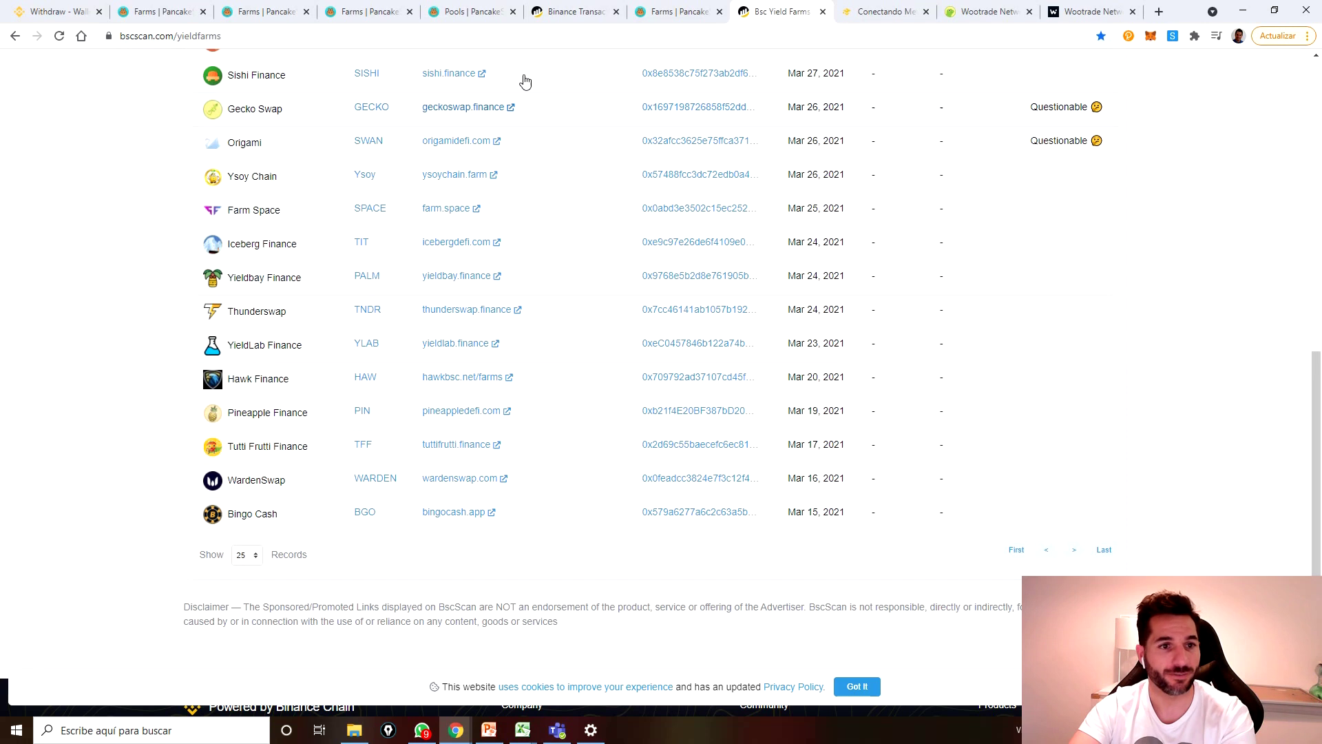
{"action": "left_click", "coordinate": [672, 11]}
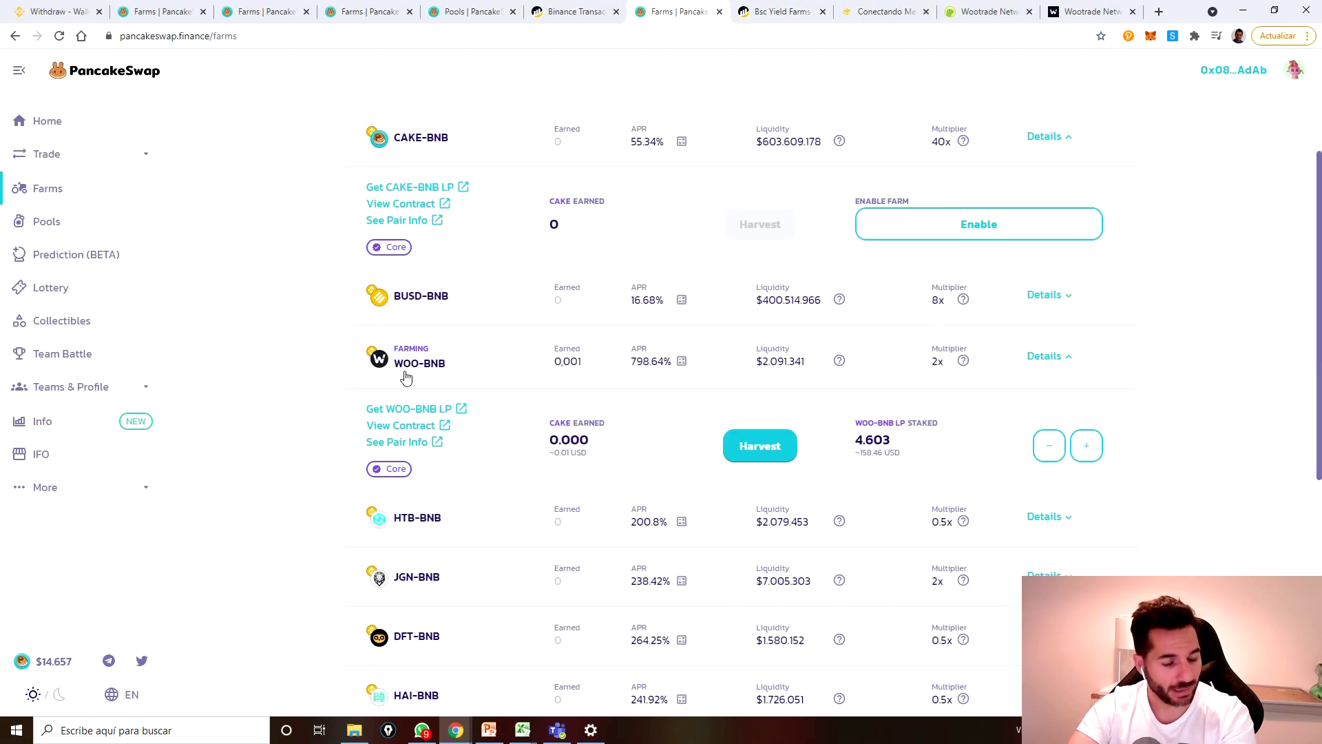